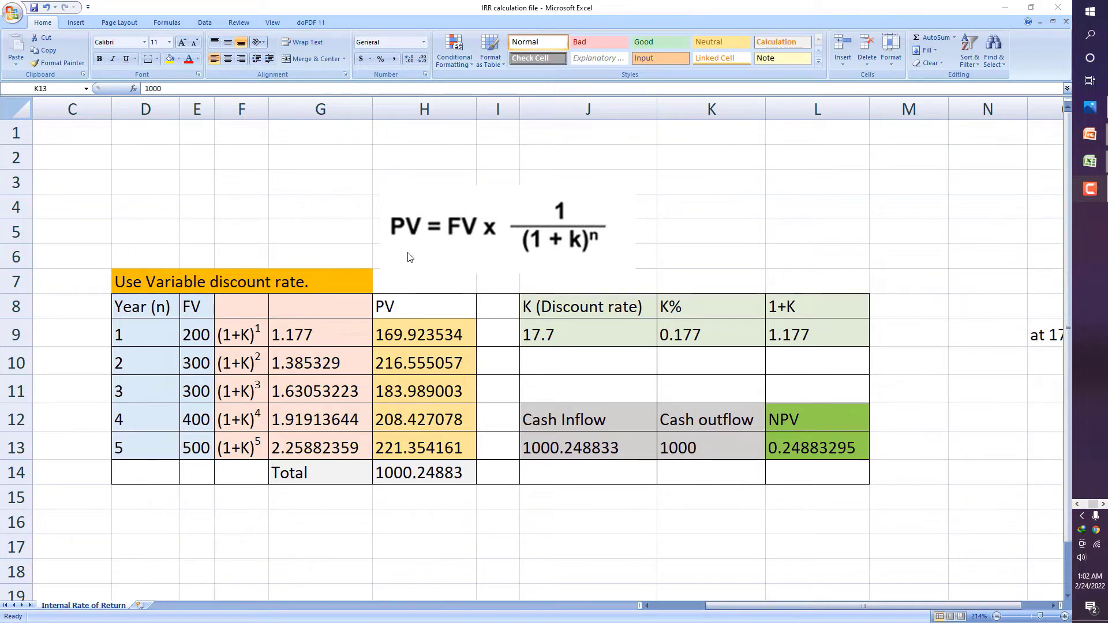
Step: Examine the present value formula picture, the variable discount rate heading and the Year (n) column in D8:D13
click(423, 226)
click(423, 226)
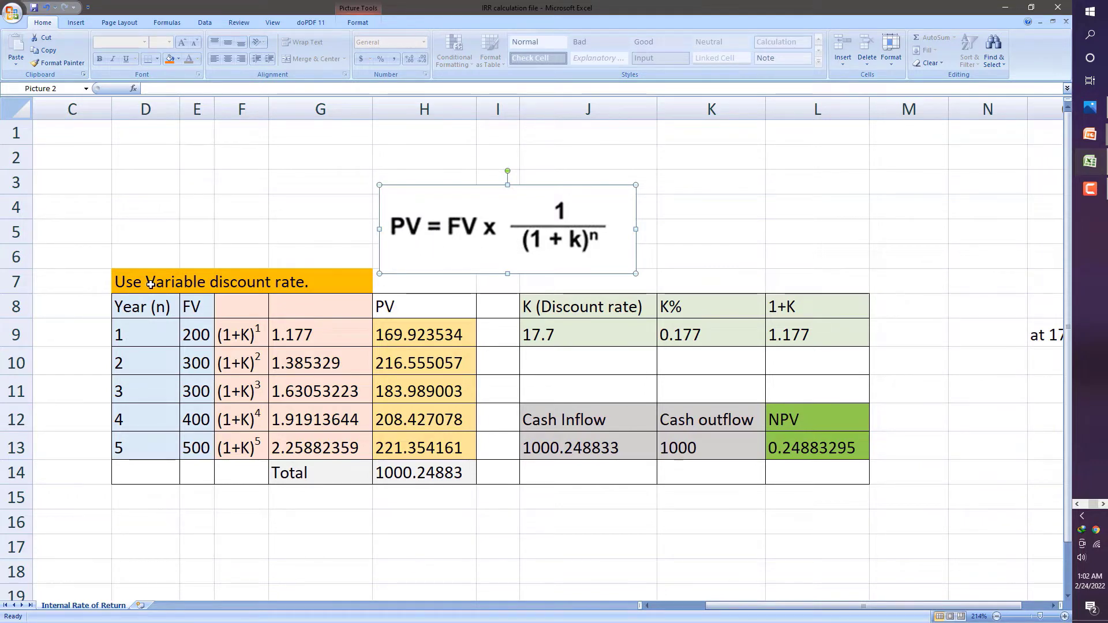
click(150, 284)
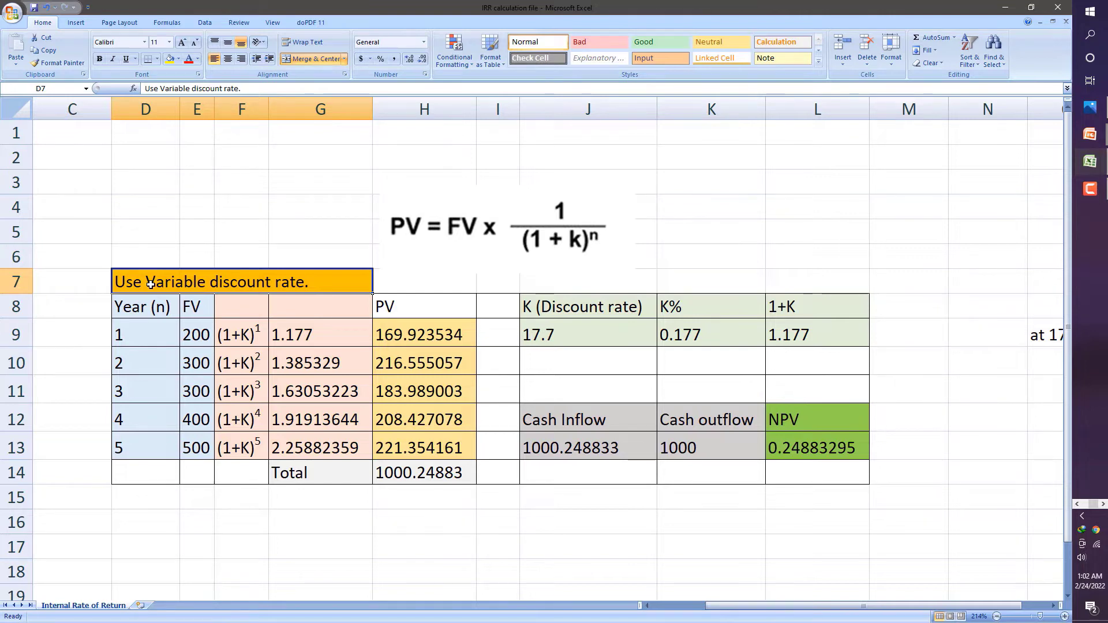
click(142, 307)
drag(142, 307, 135, 447)
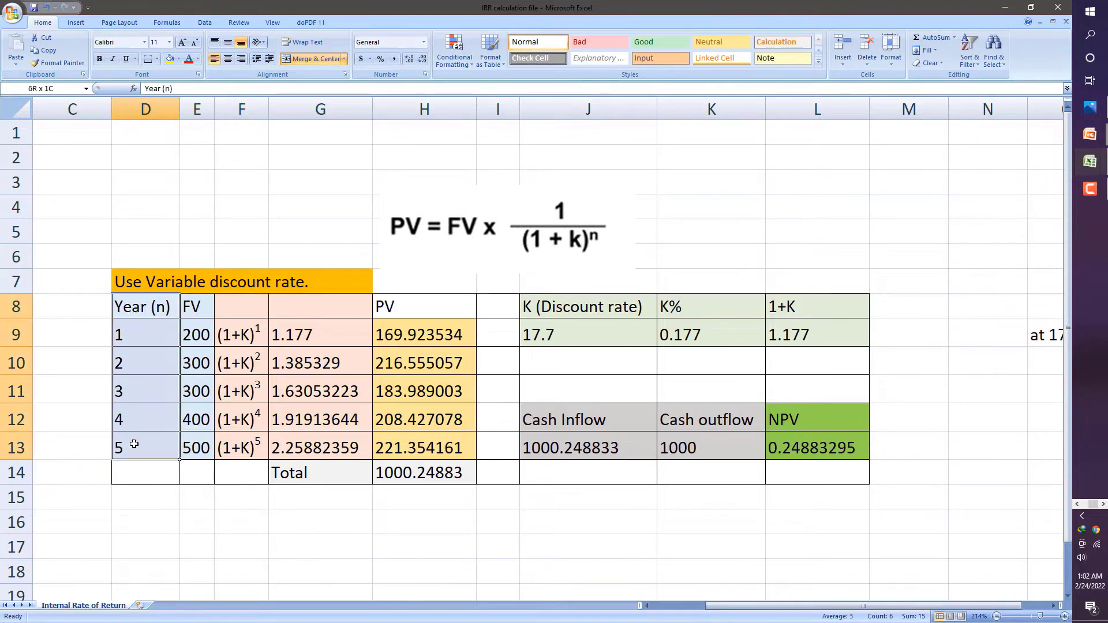
Step: Review the future values for each year in E8:E13, and check the side note in cell O9
click(197, 307)
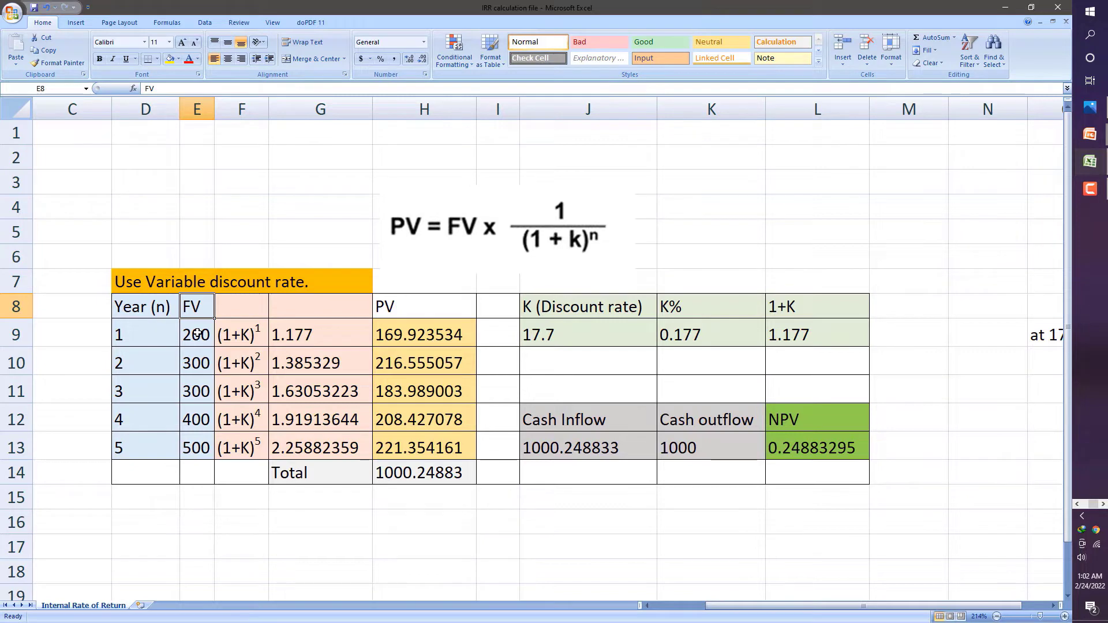
click(197, 334)
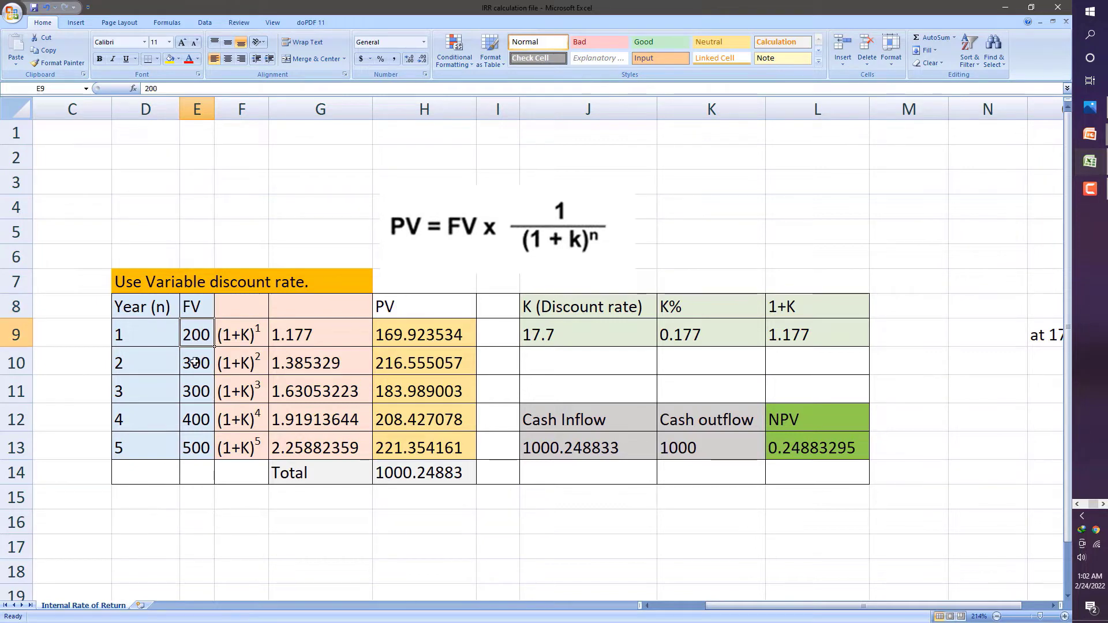
key(Down)
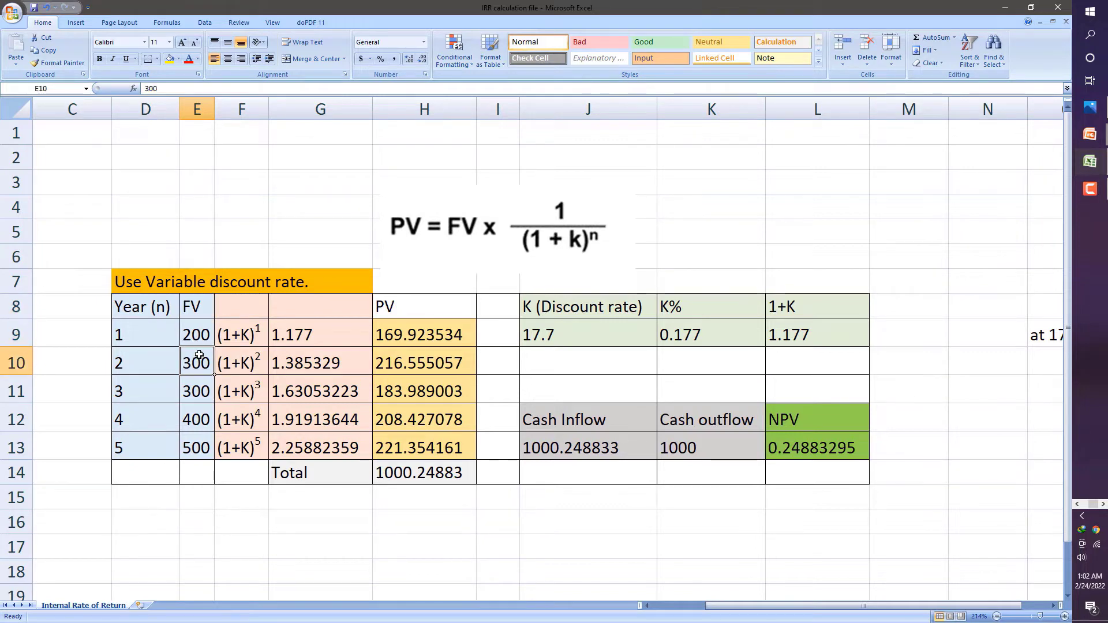
key(Down)
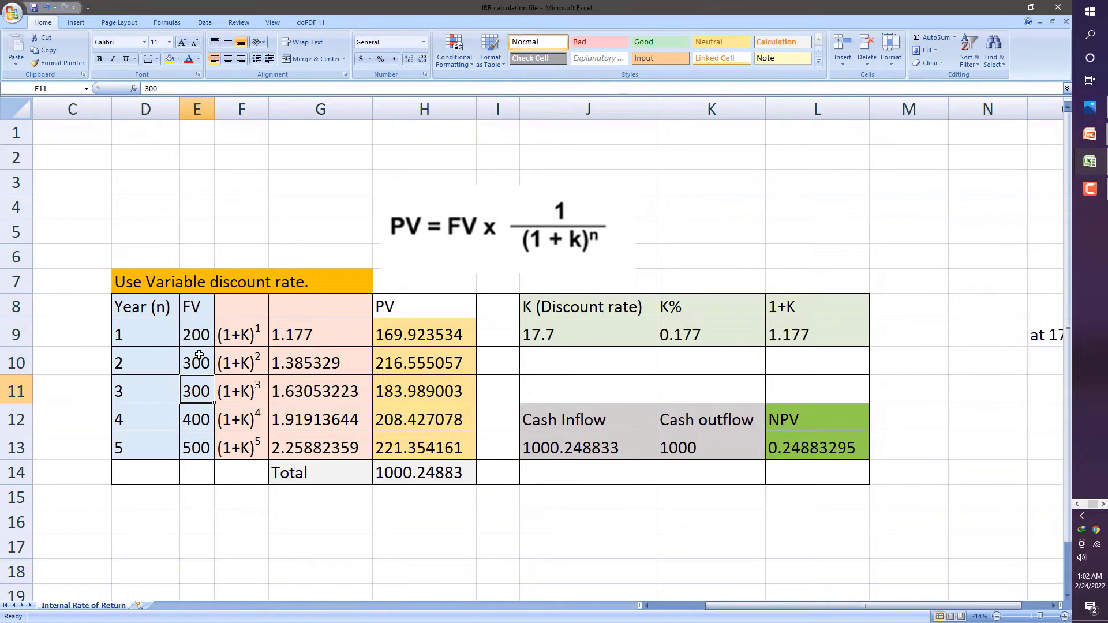
key(Down)
key(Down)
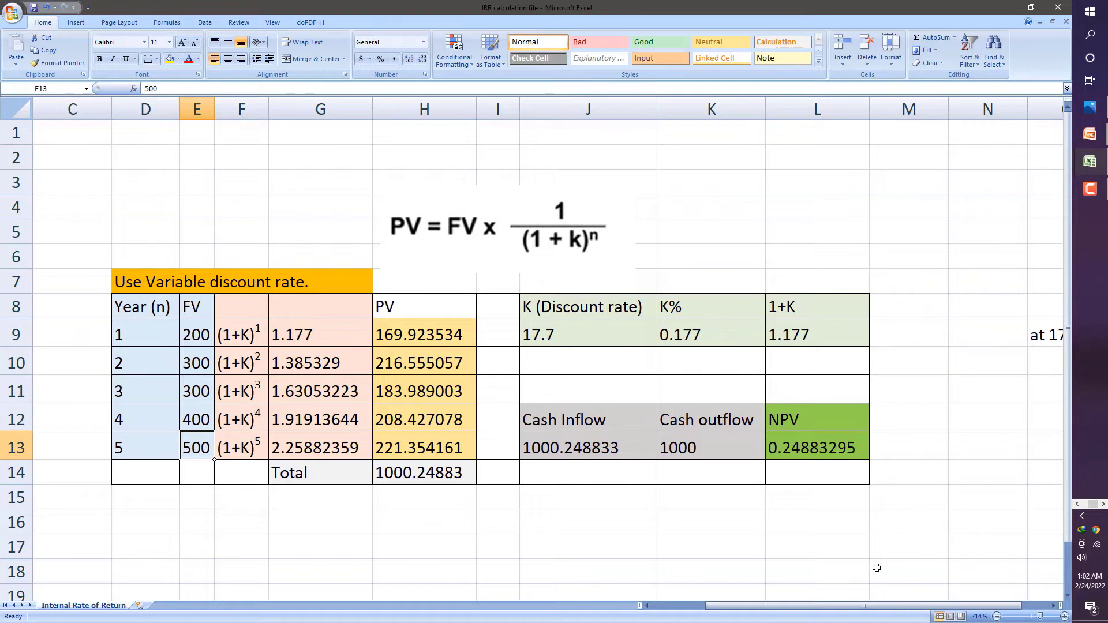
drag(865, 606, 892, 606)
click(966, 335)
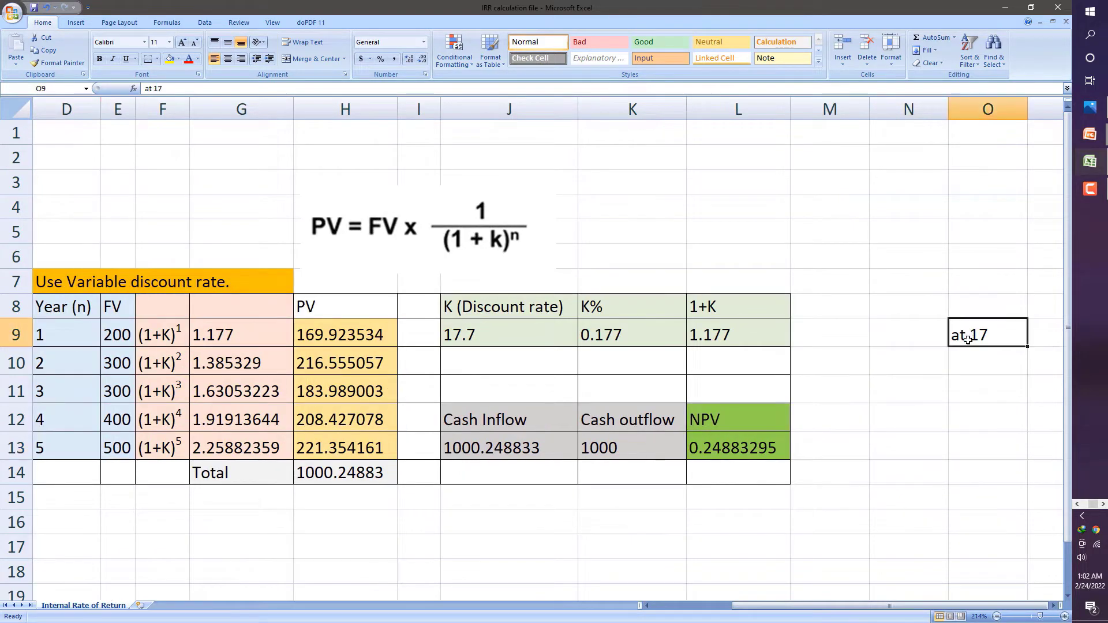
drag(811, 609, 761, 615)
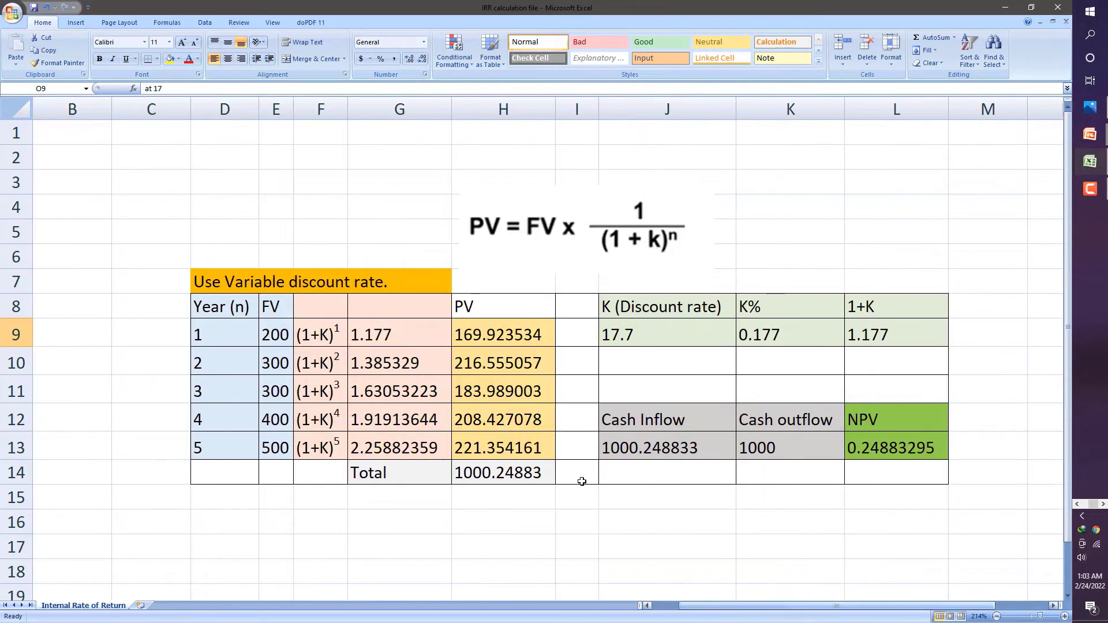
Step: Review the (1+K) power labels for years 1 to 5 in F9:F13 against the formula's exponent n
click(321, 335)
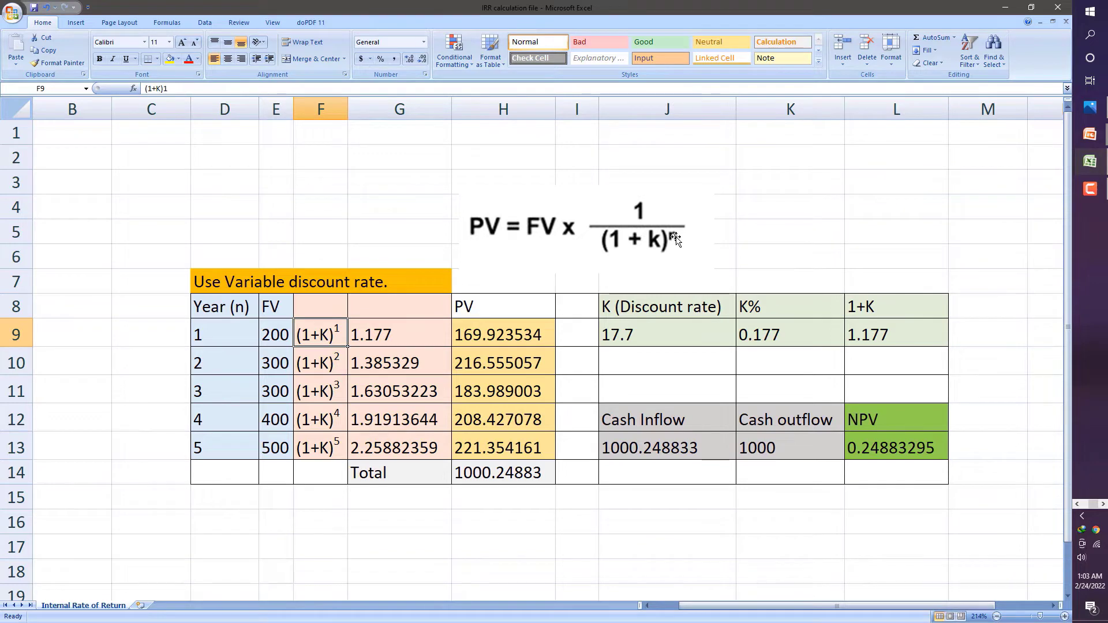
click(329, 356)
click(331, 385)
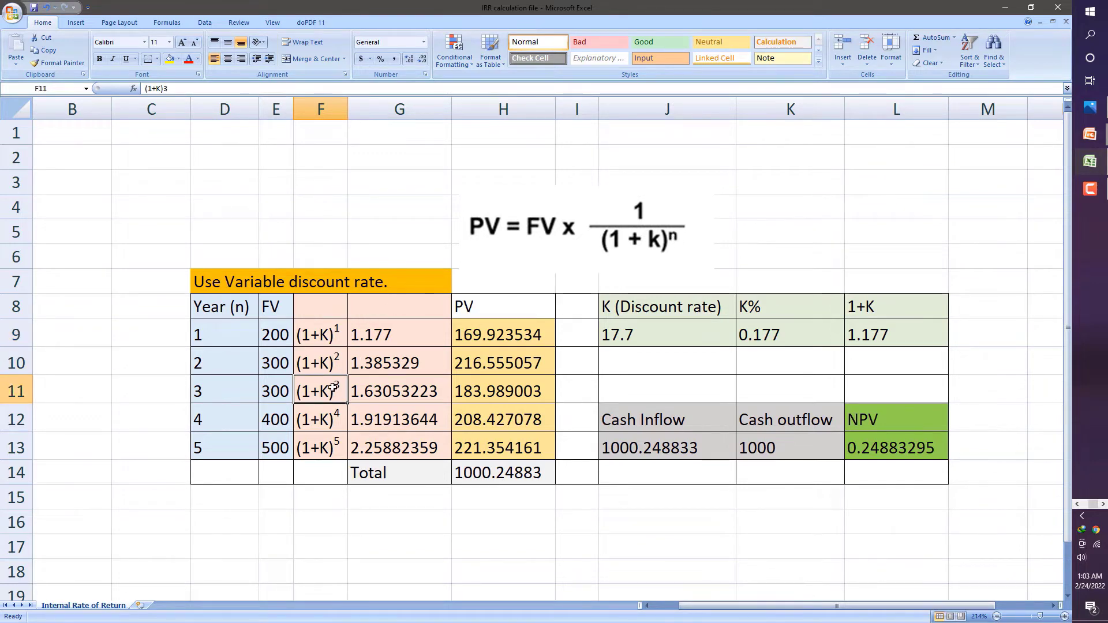
click(331, 418)
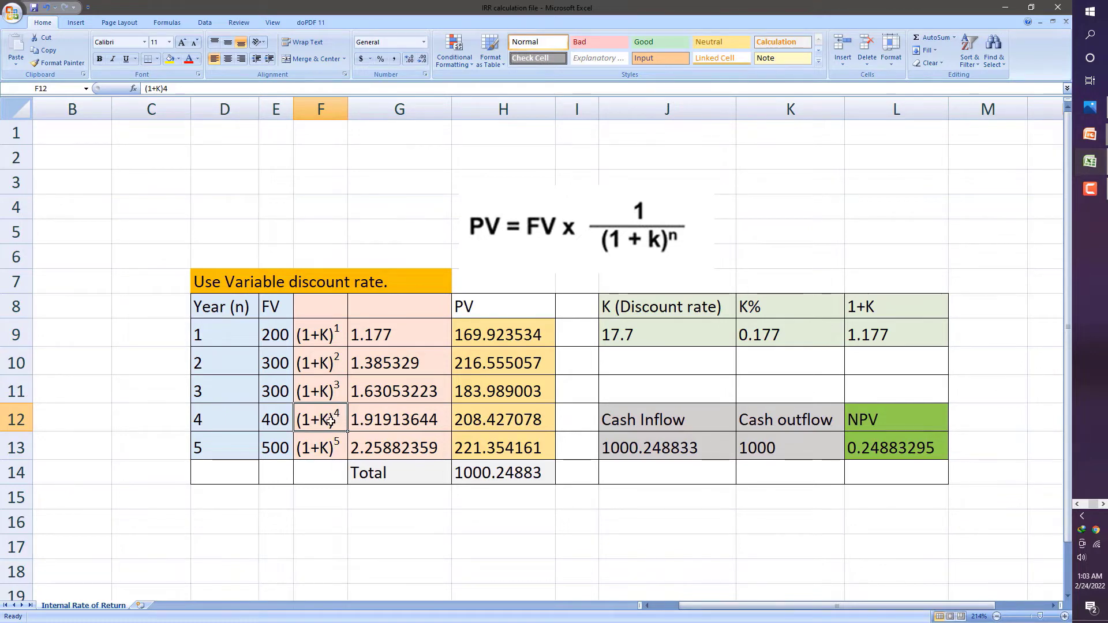
click(323, 444)
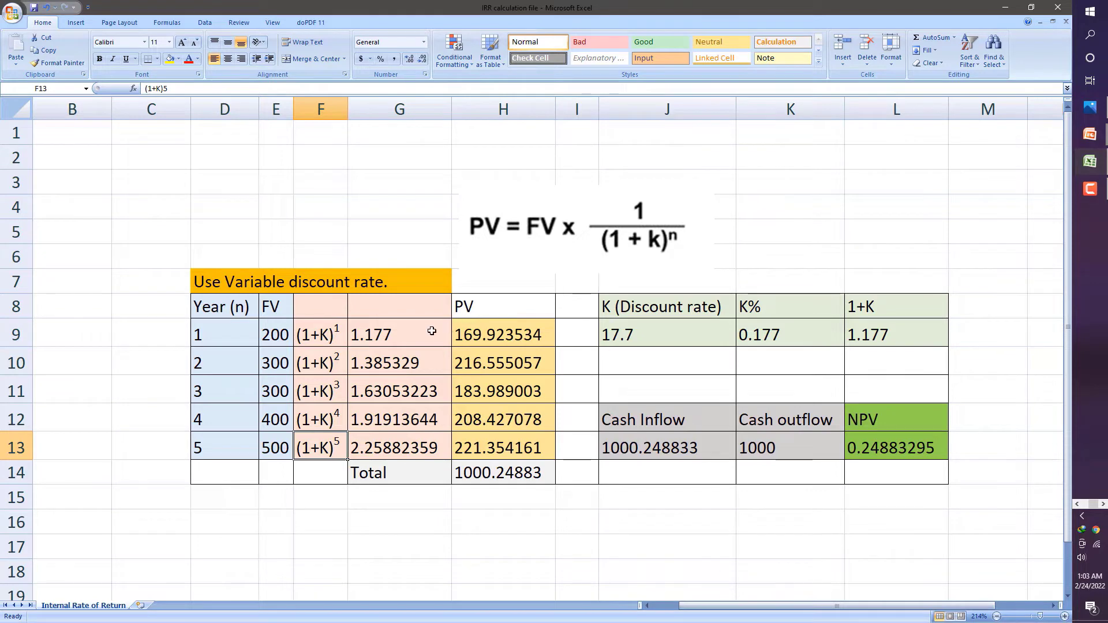
Step: Inspect the first-year factor in G9 and the discount rate, K% and 1+K cells in J8:L9 that feed it
click(395, 335)
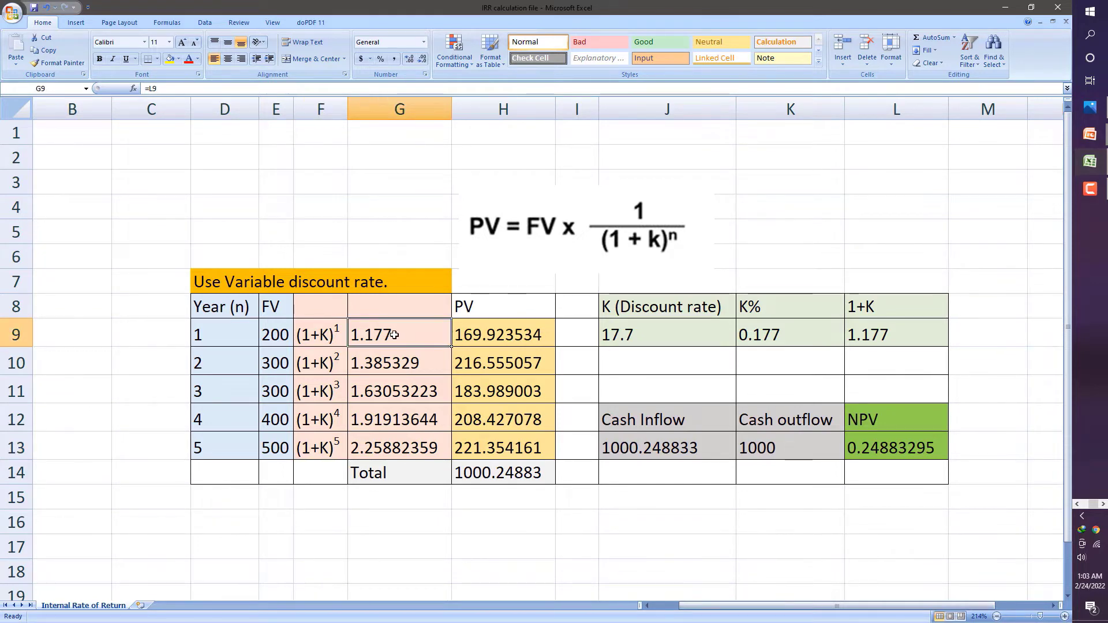
click(646, 307)
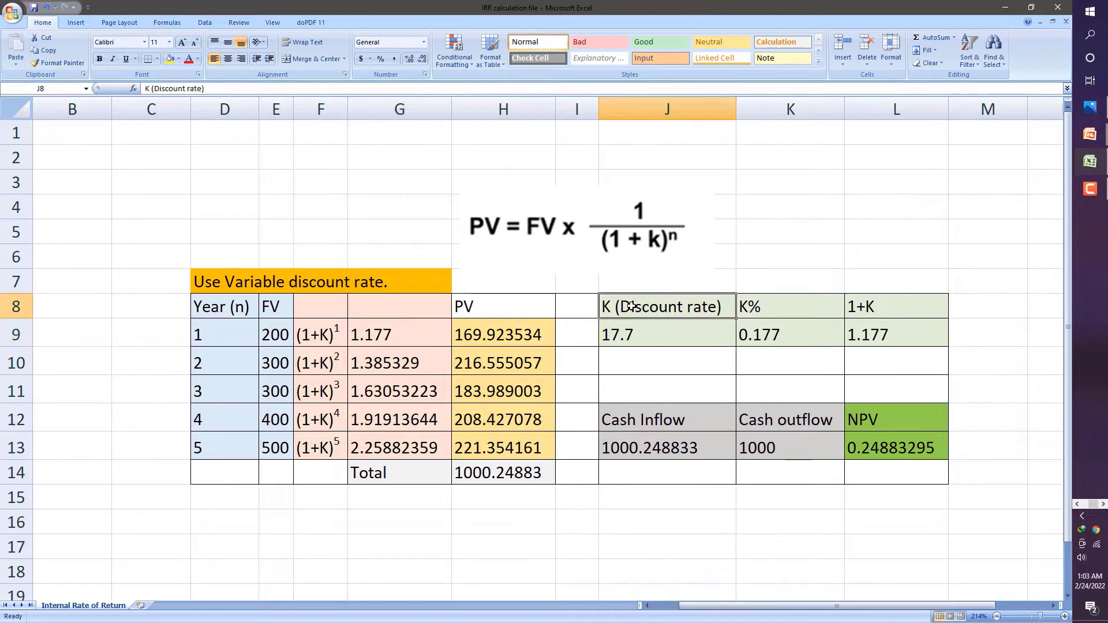
click(754, 307)
click(746, 335)
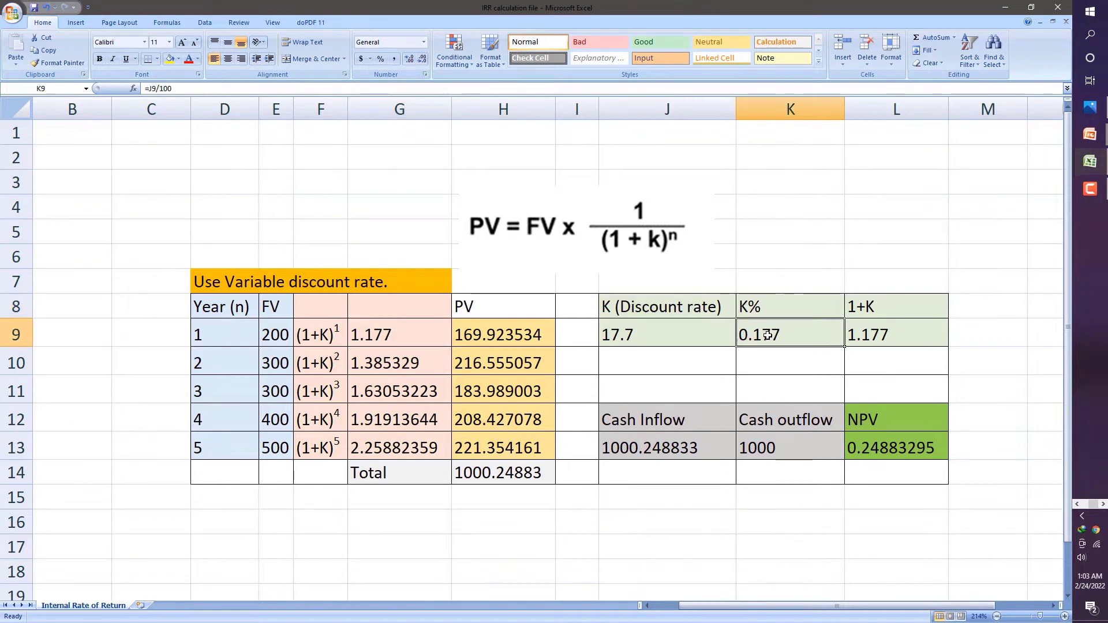
click(873, 307)
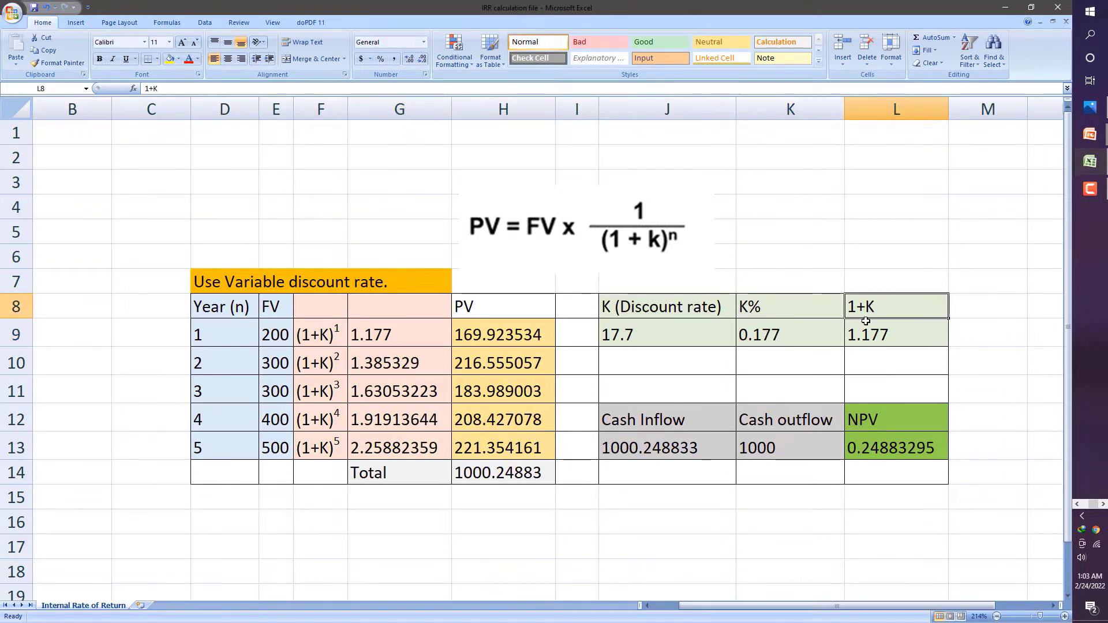
click(866, 338)
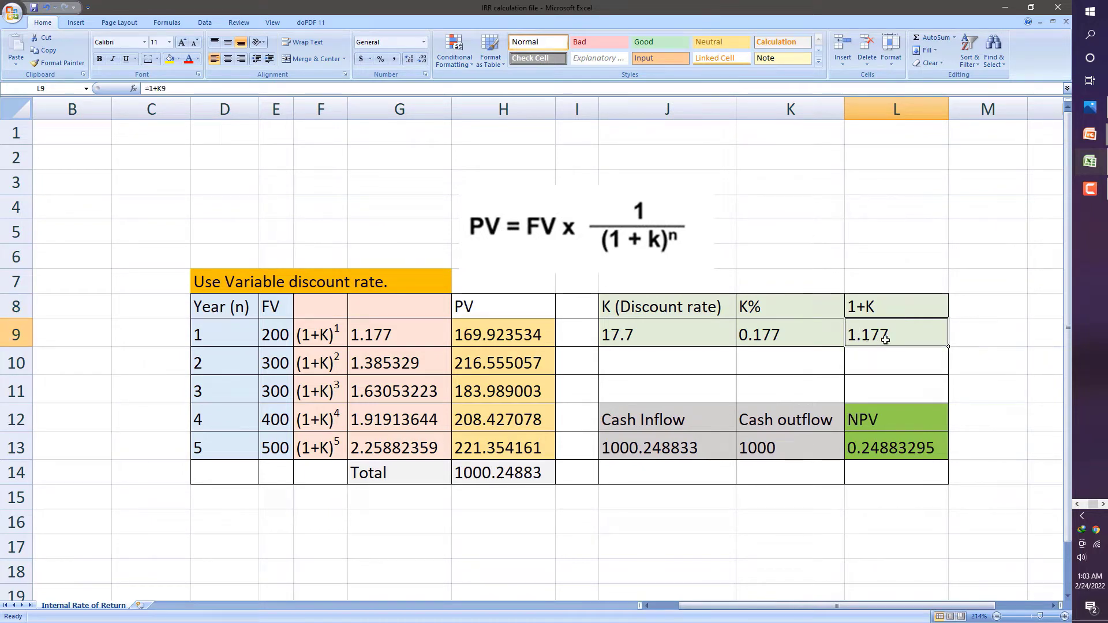
drag(630, 333, 866, 311)
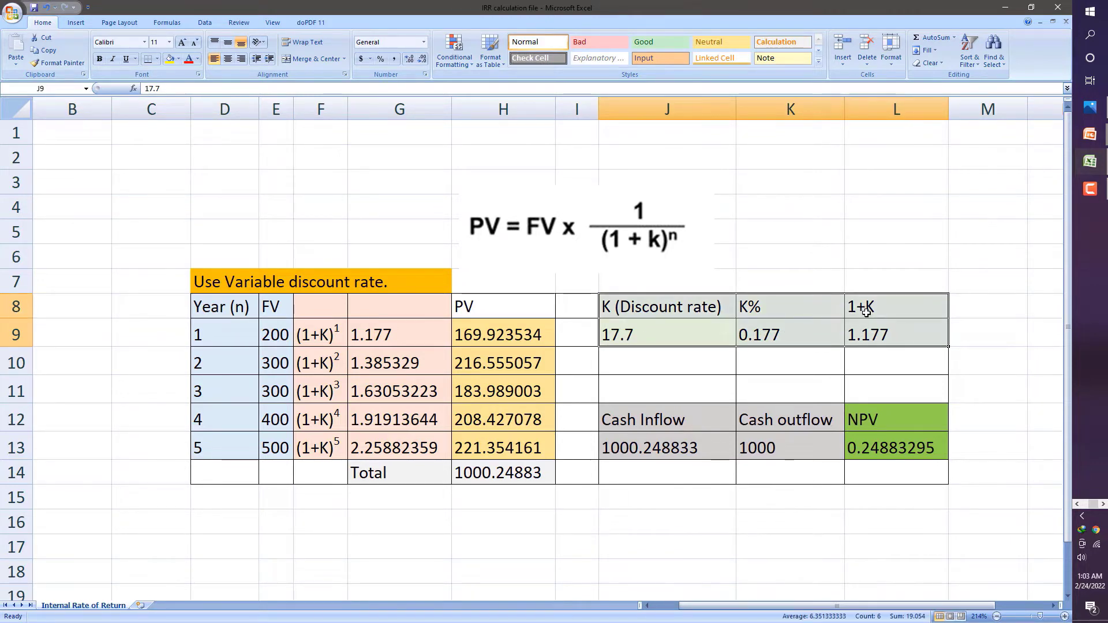
Step: Inspect the formulas that build the compounded (1+K) factors for each year in G9:G13
click(330, 334)
click(379, 335)
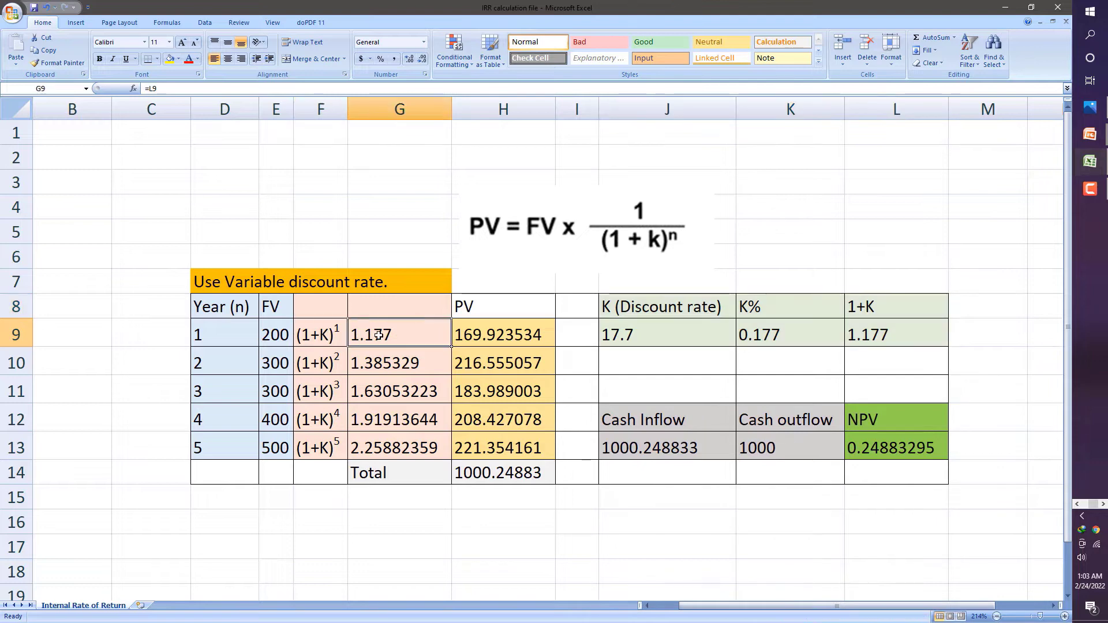
click(338, 362)
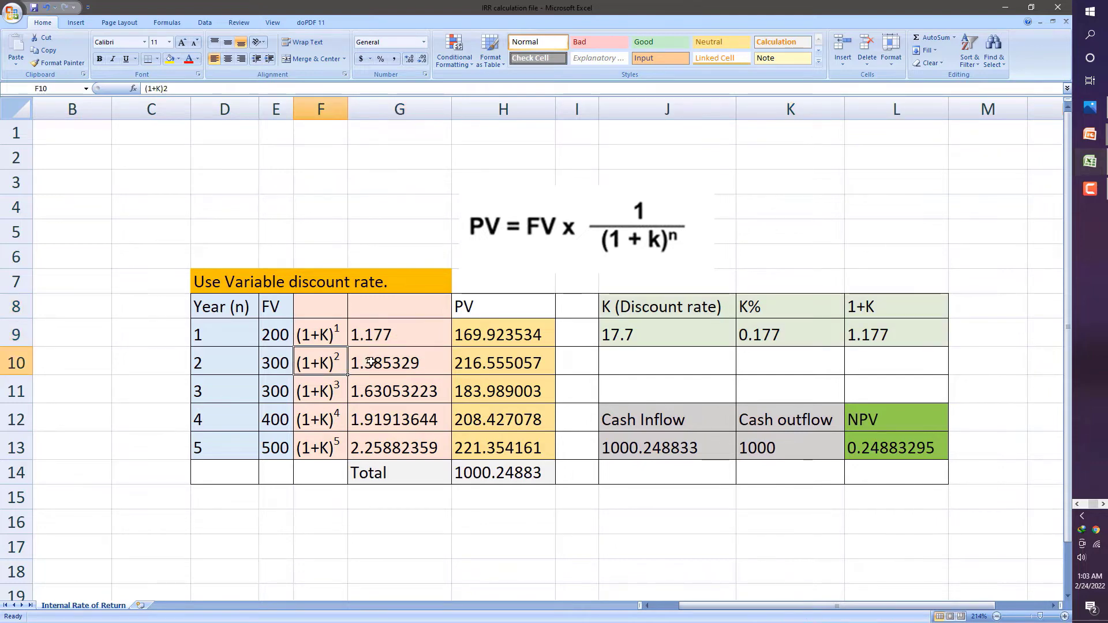
click(371, 362)
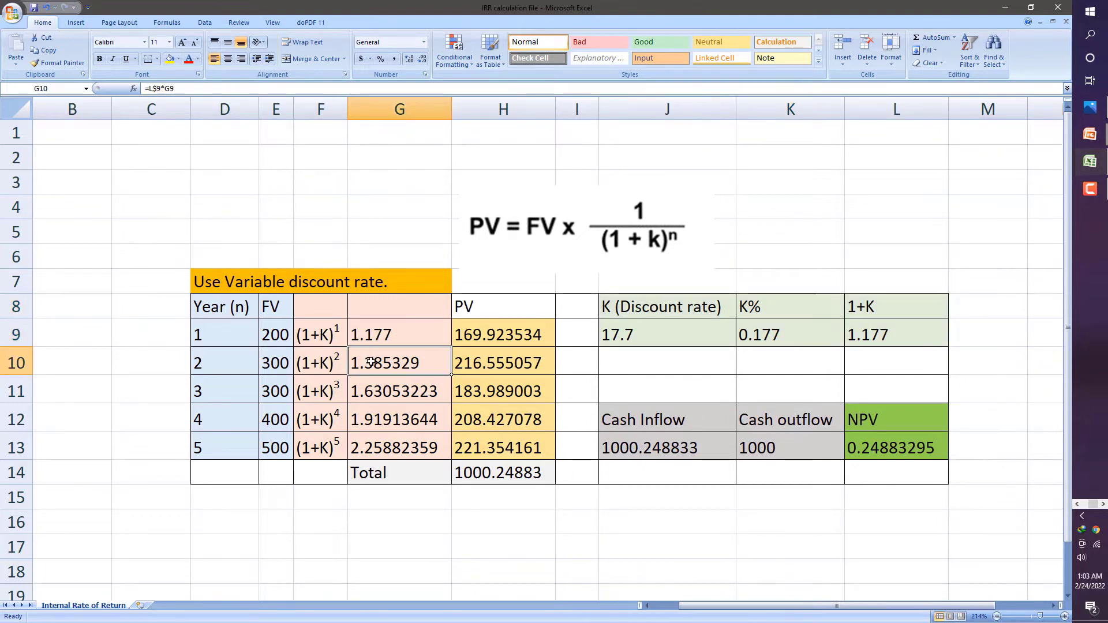
drag(370, 362, 375, 445)
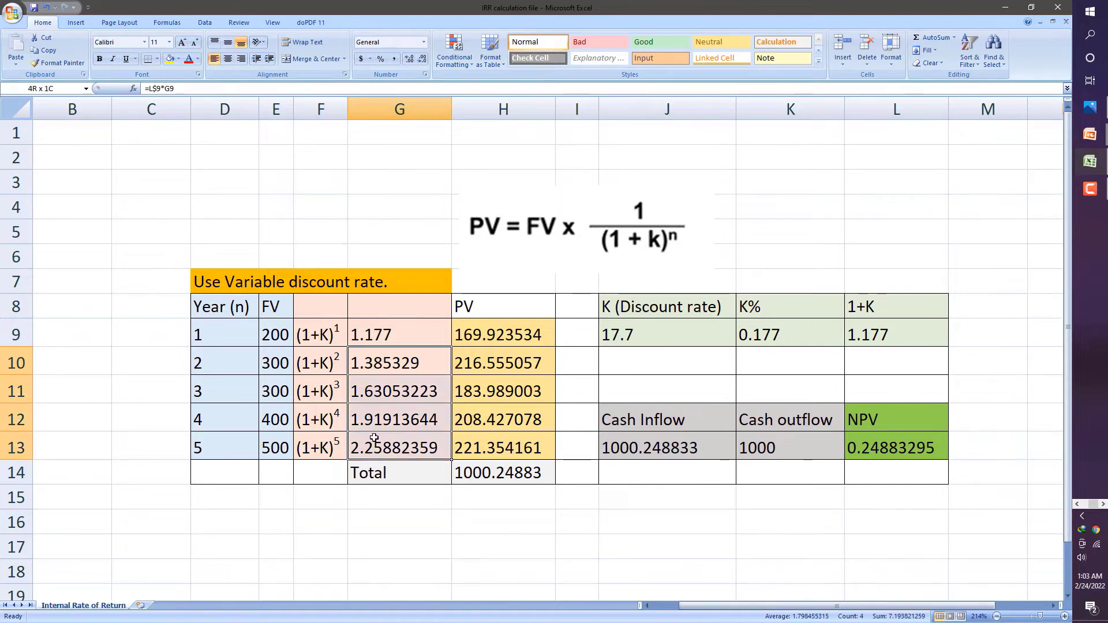
drag(392, 339, 394, 445)
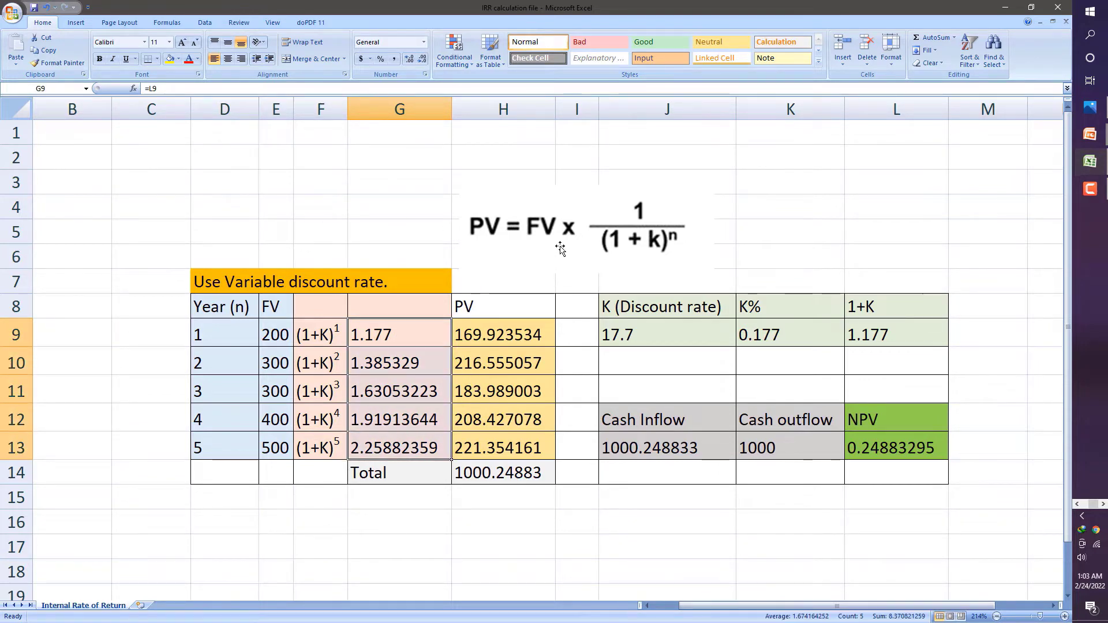
Step: Trace how the present values in H9:H13 derive from the FV and factor columns, and inspect the total formula in H14
click(284, 335)
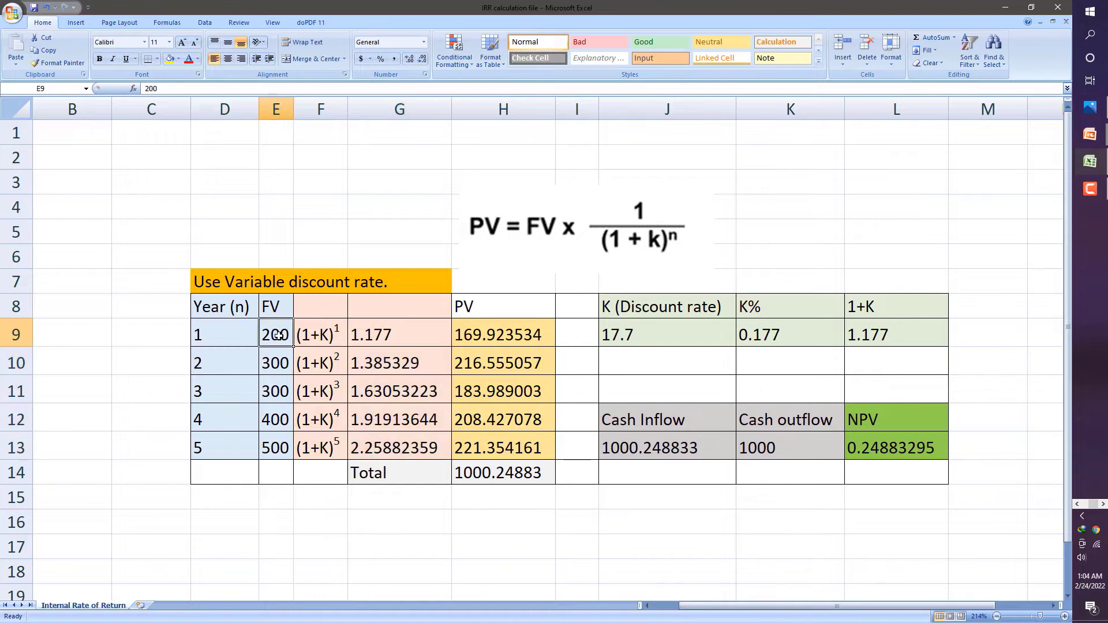
click(412, 333)
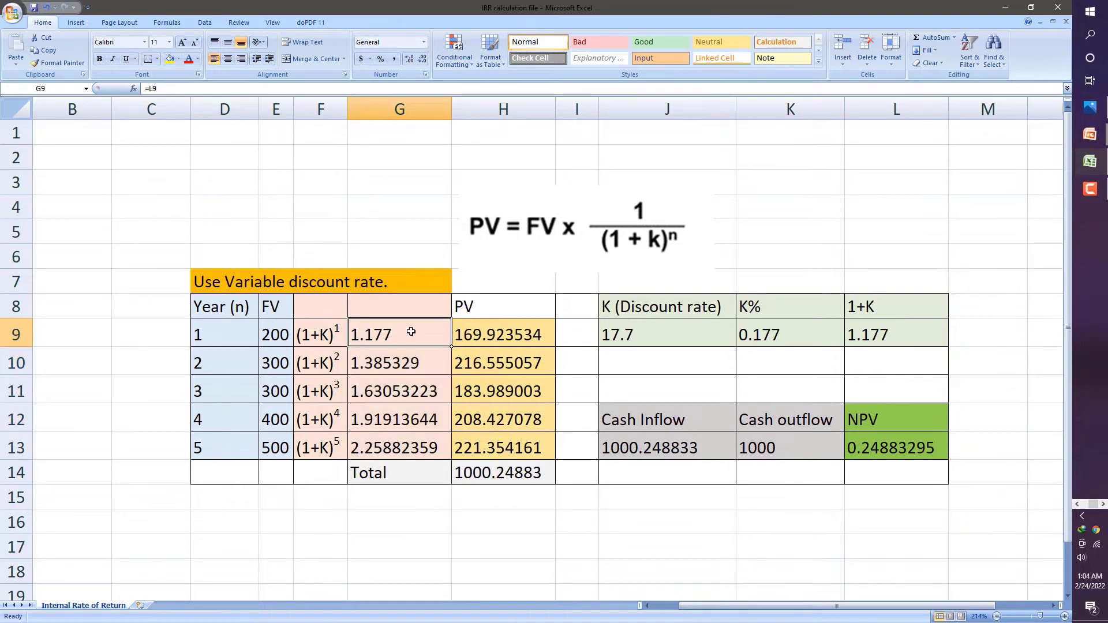
drag(483, 327, 481, 437)
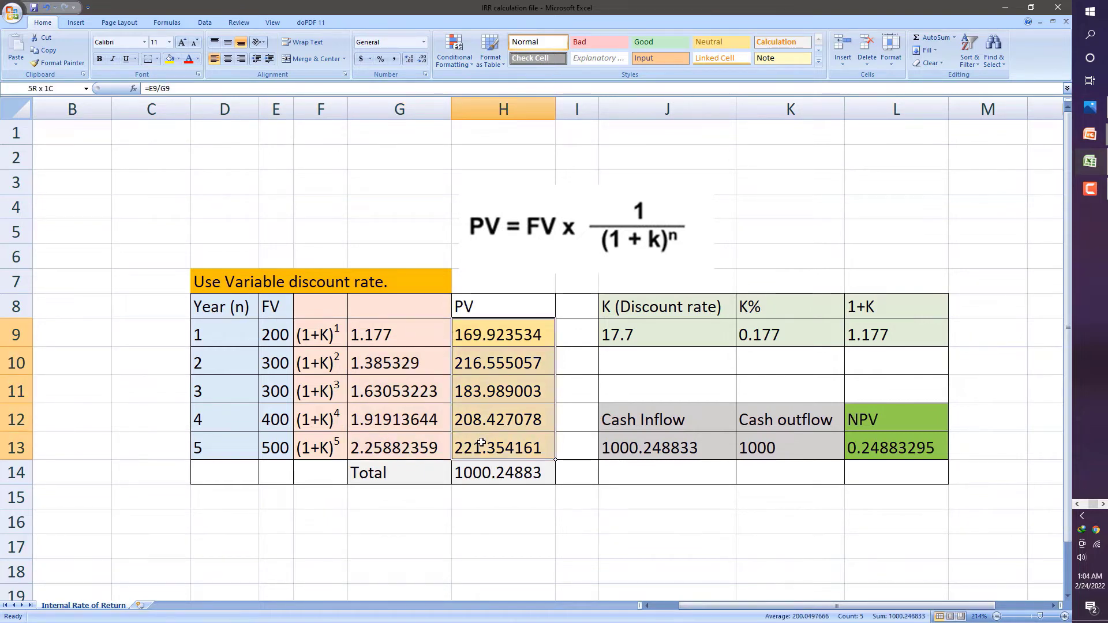
click(481, 470)
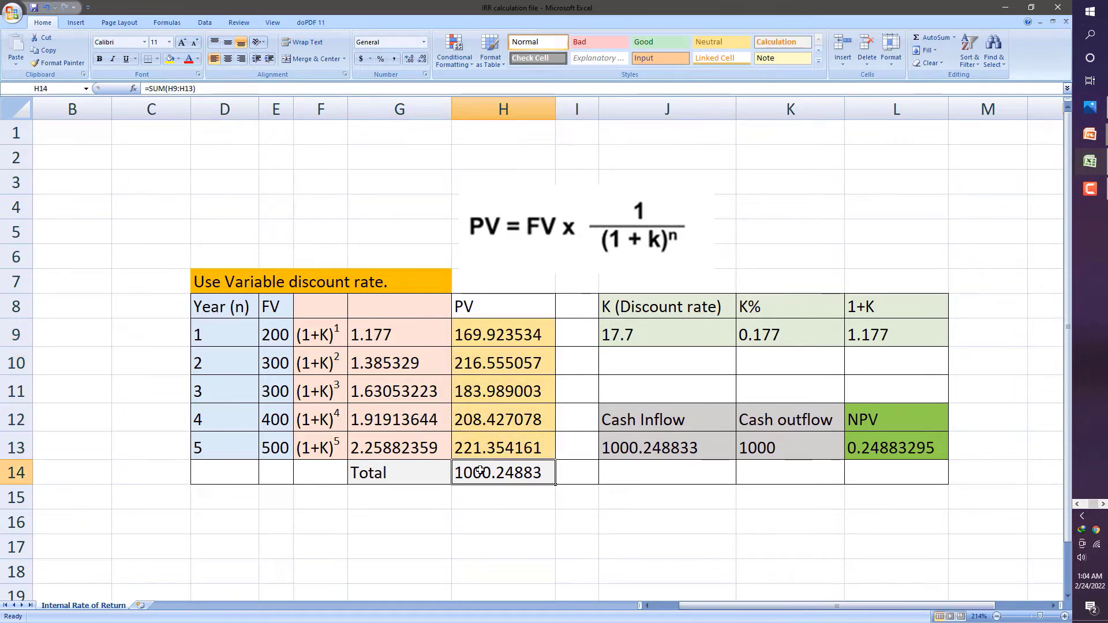
drag(196, 89, 145, 89)
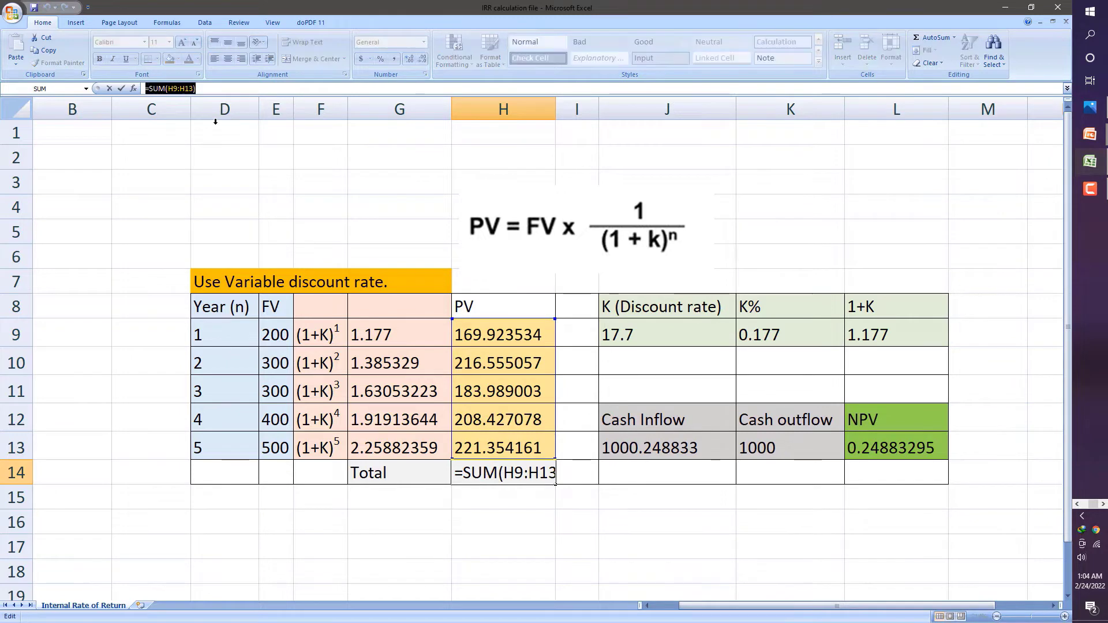
text(=)
click(488, 343)
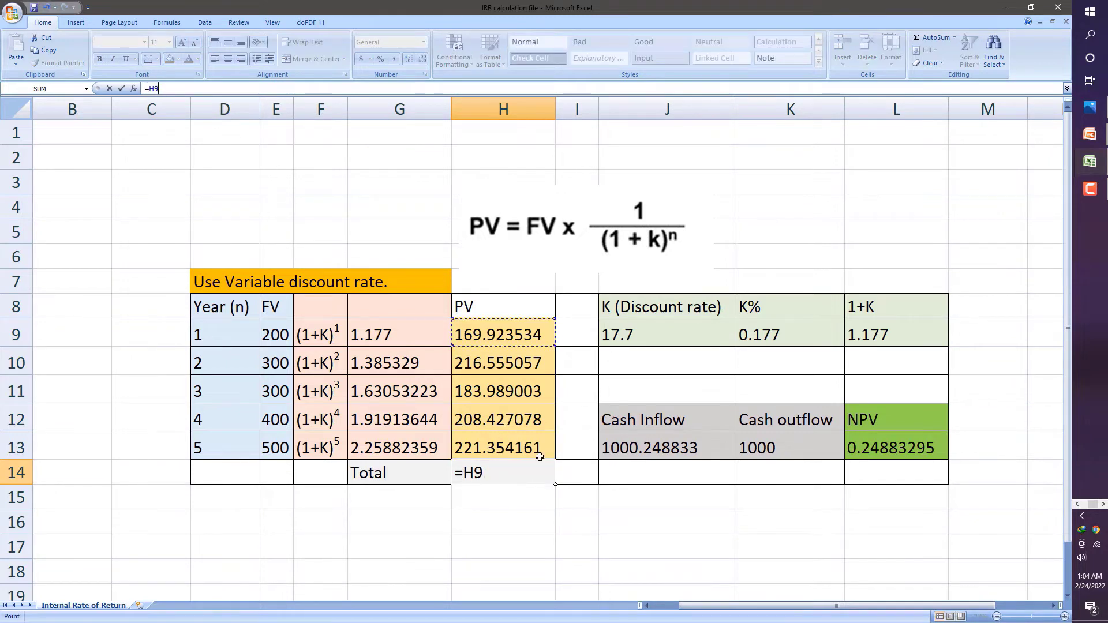
key(Escape)
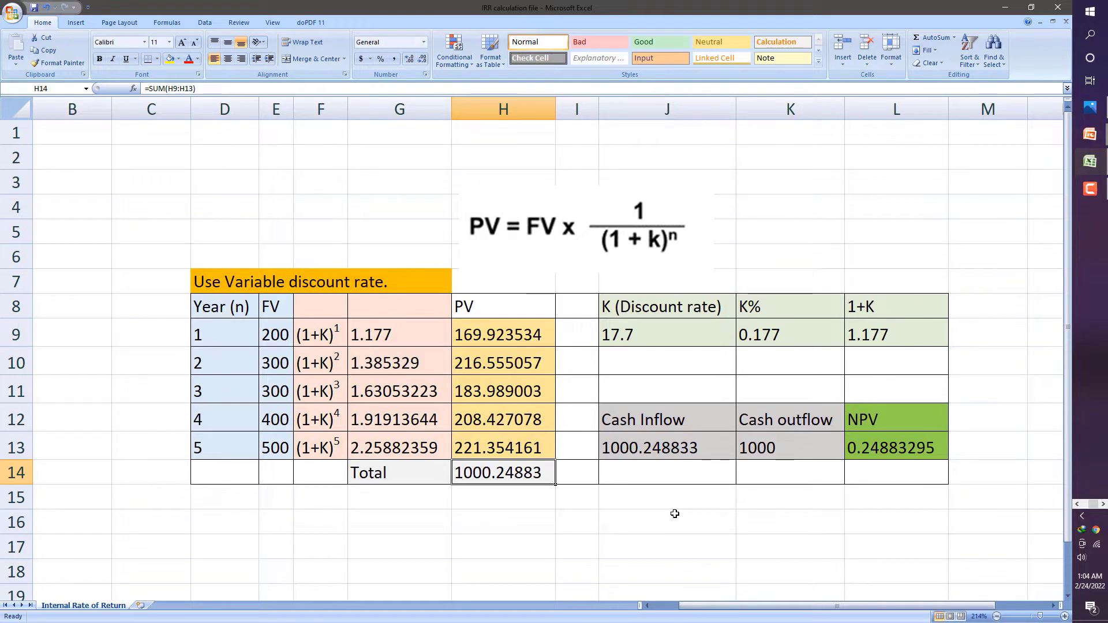
Step: Examine the Cash Inflow and Cash outflow entries used for the NPV calculation in row 12
click(683, 421)
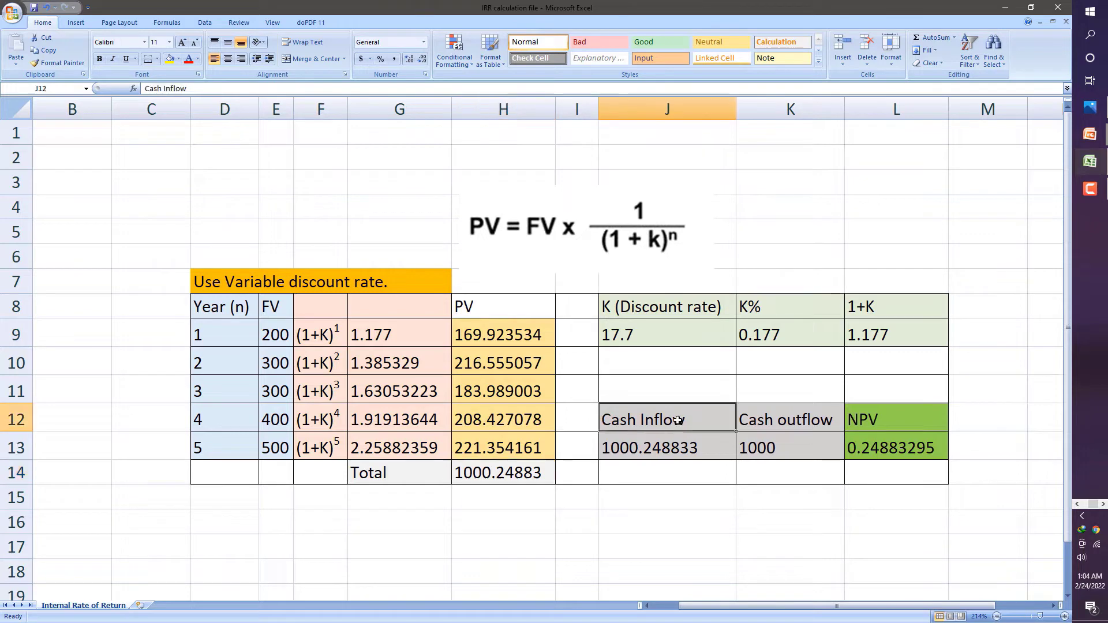
click(754, 421)
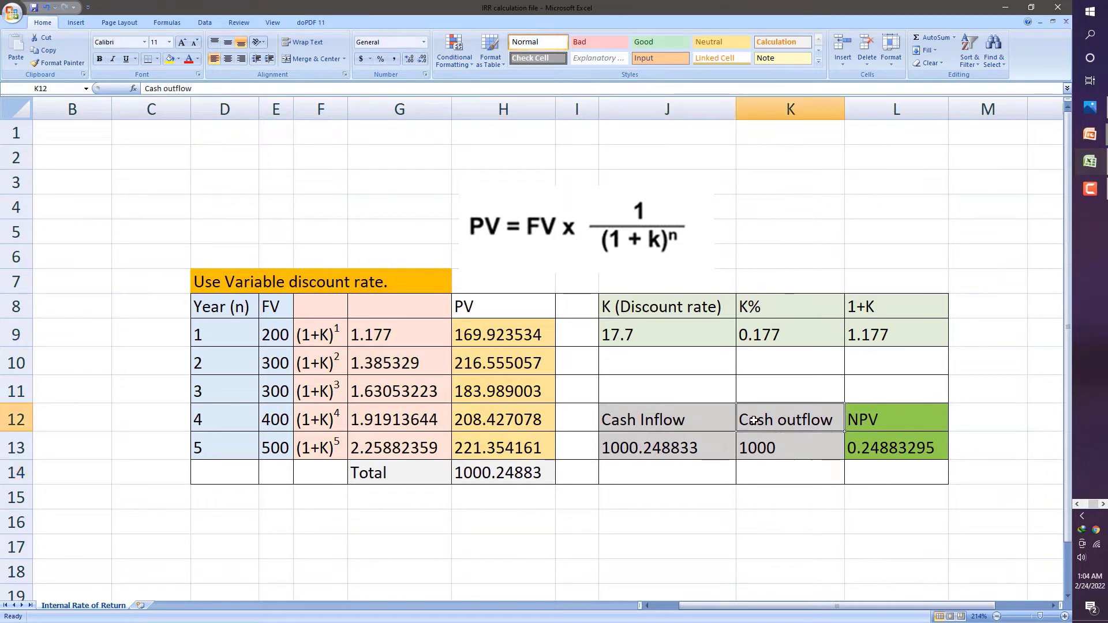
click(658, 420)
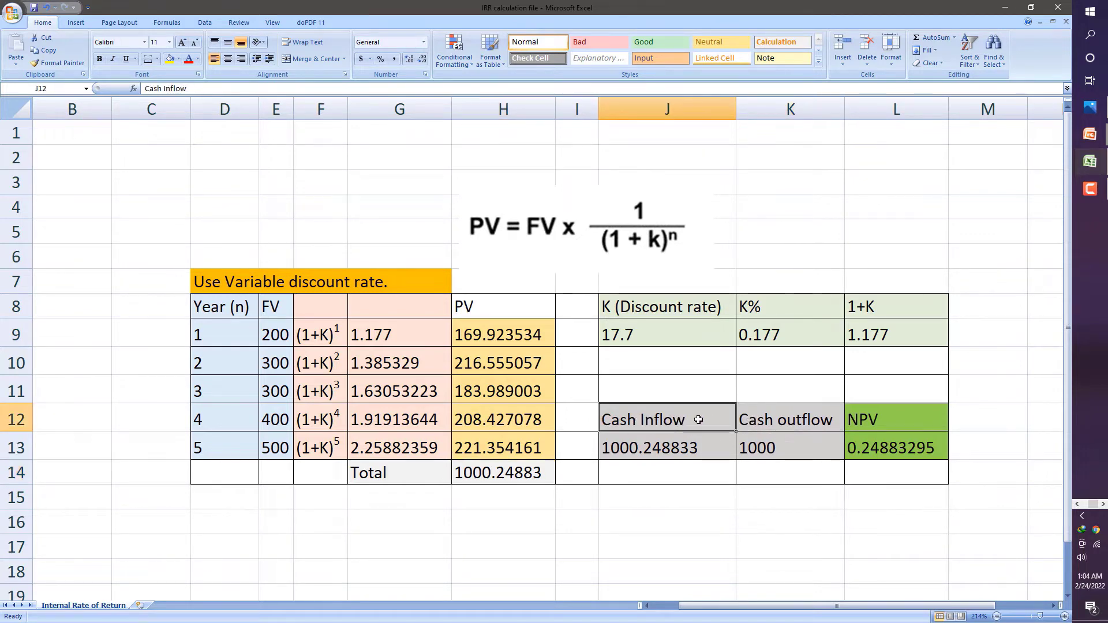
Step: Examine the cash inflow reference in J13 and the cash outflow entry in K13 that feed the NPV
click(766, 419)
click(879, 419)
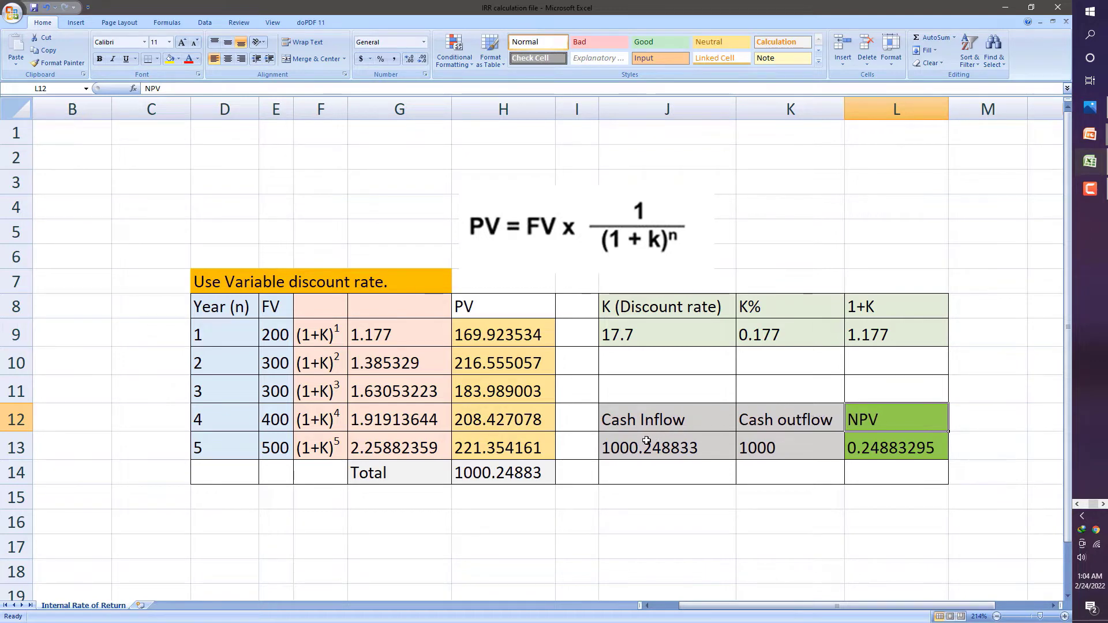
click(619, 445)
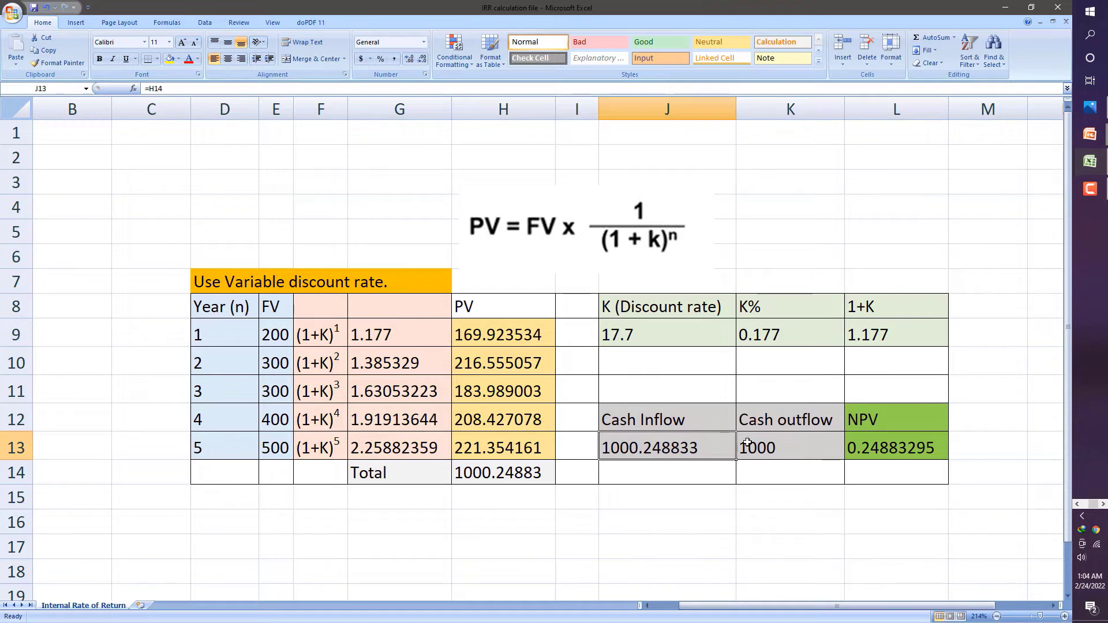
click(777, 419)
click(761, 448)
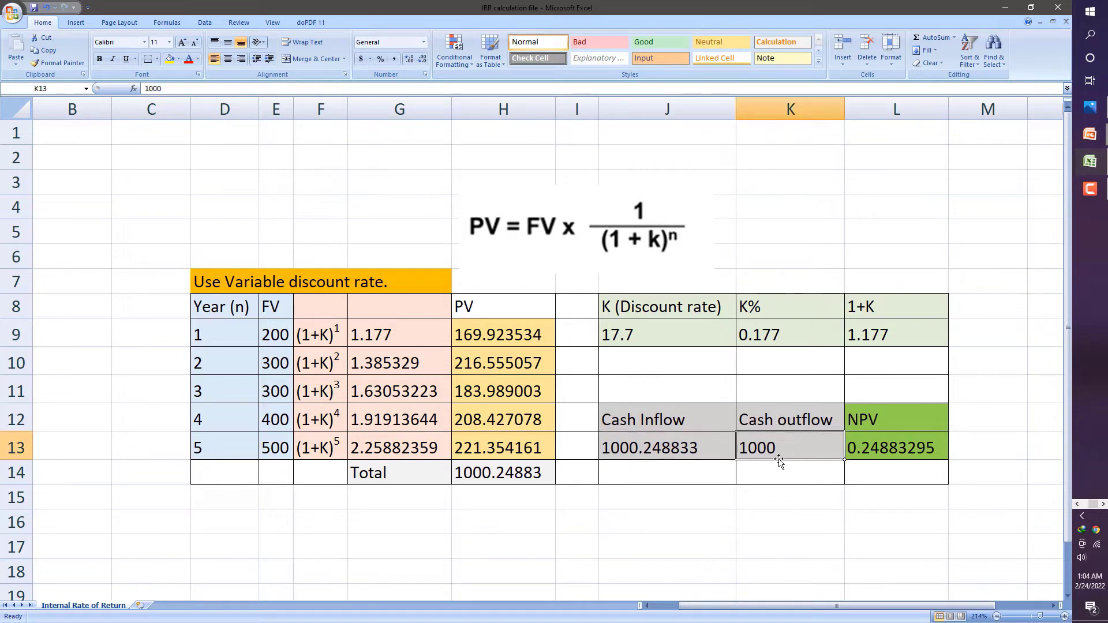
Step: Inspect the NPV formula in L13 and review the complete IRR calculation table in D5:L14
click(873, 419)
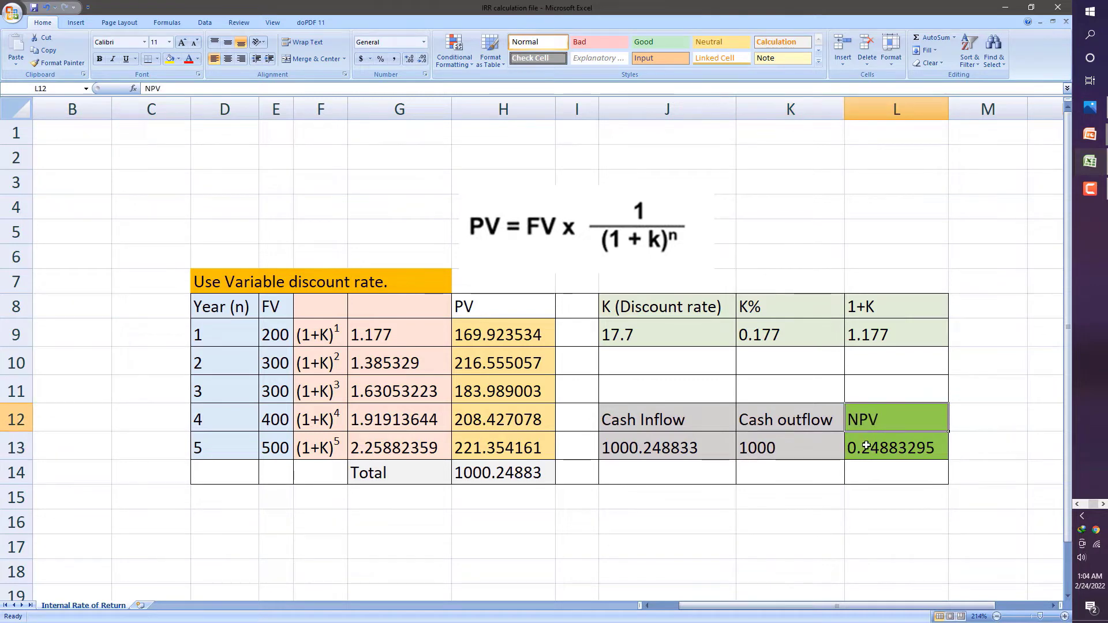
click(868, 445)
click(867, 423)
click(867, 446)
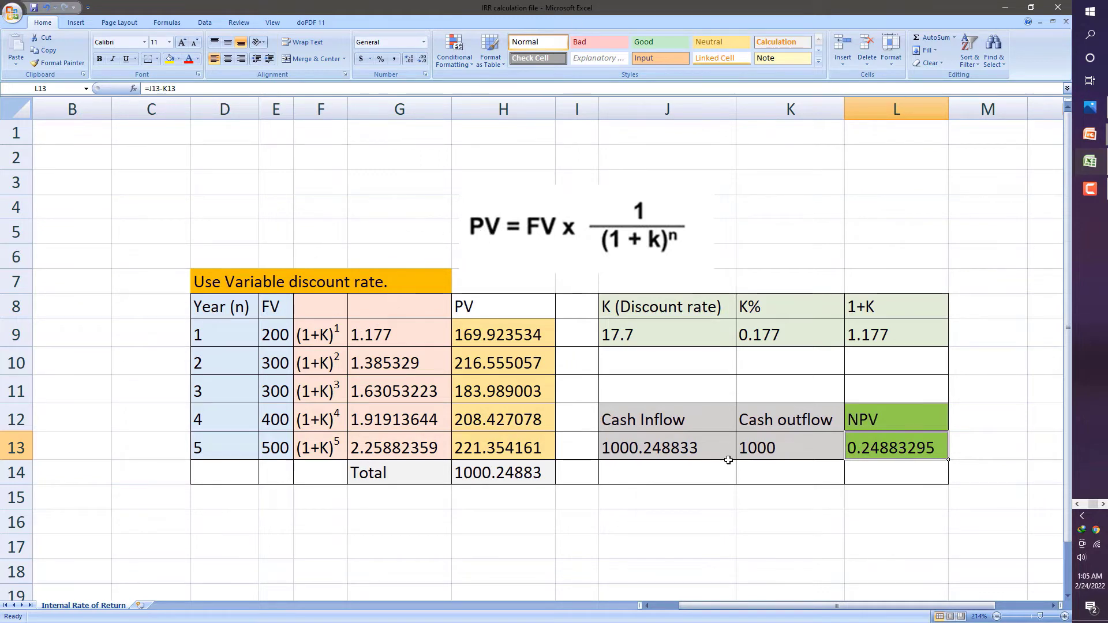
drag(635, 445, 861, 443)
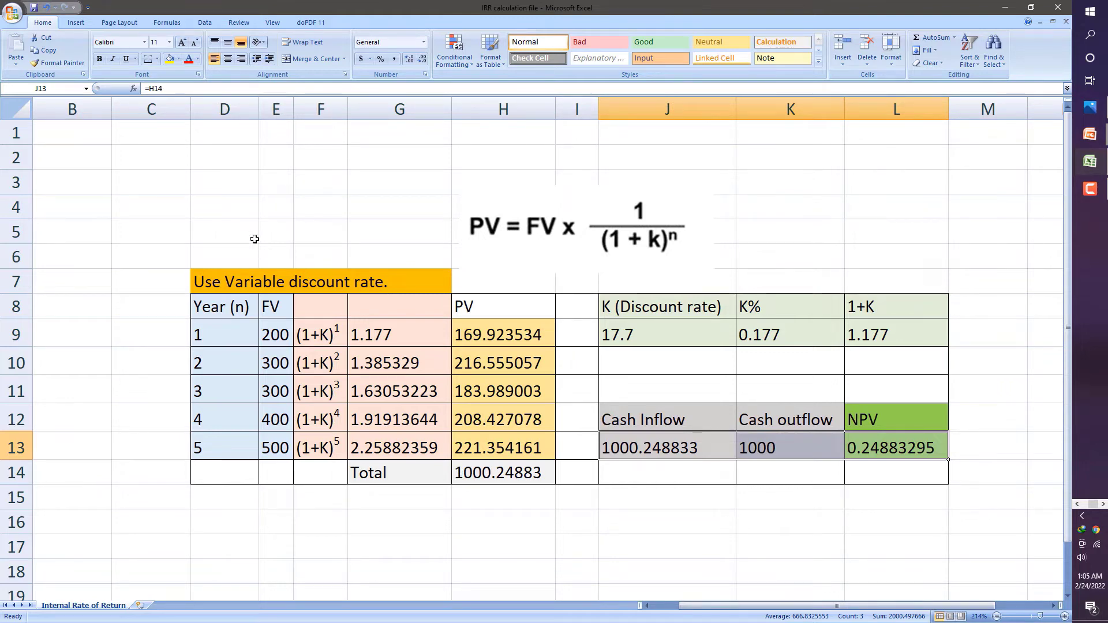
drag(234, 226, 908, 467)
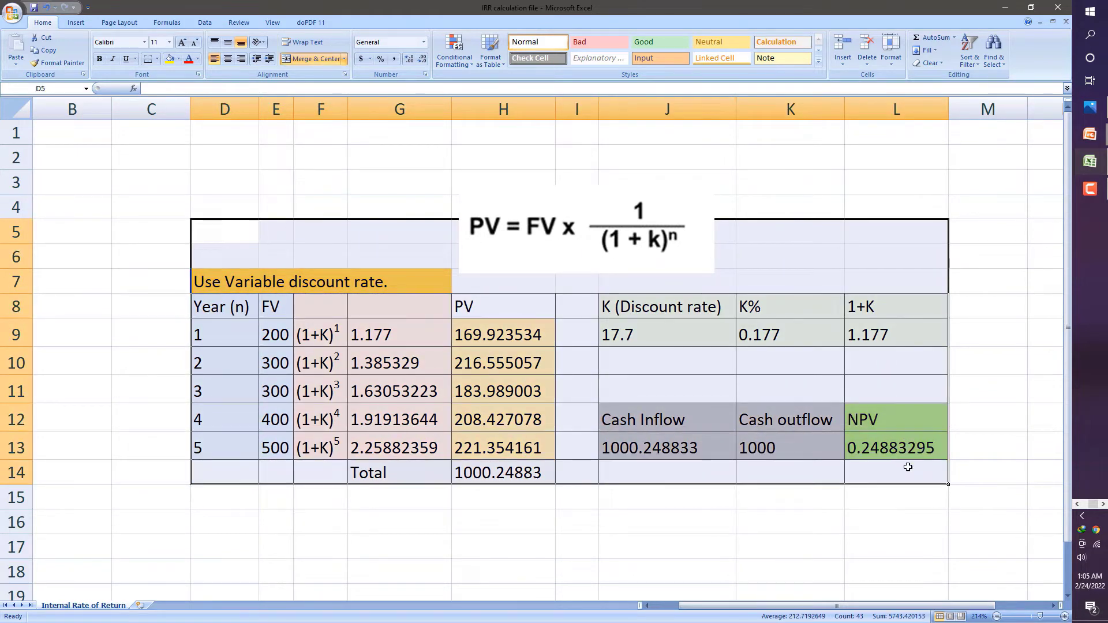
Step: Switch to the Profitability index file workbook
click(1091, 162)
click(1010, 196)
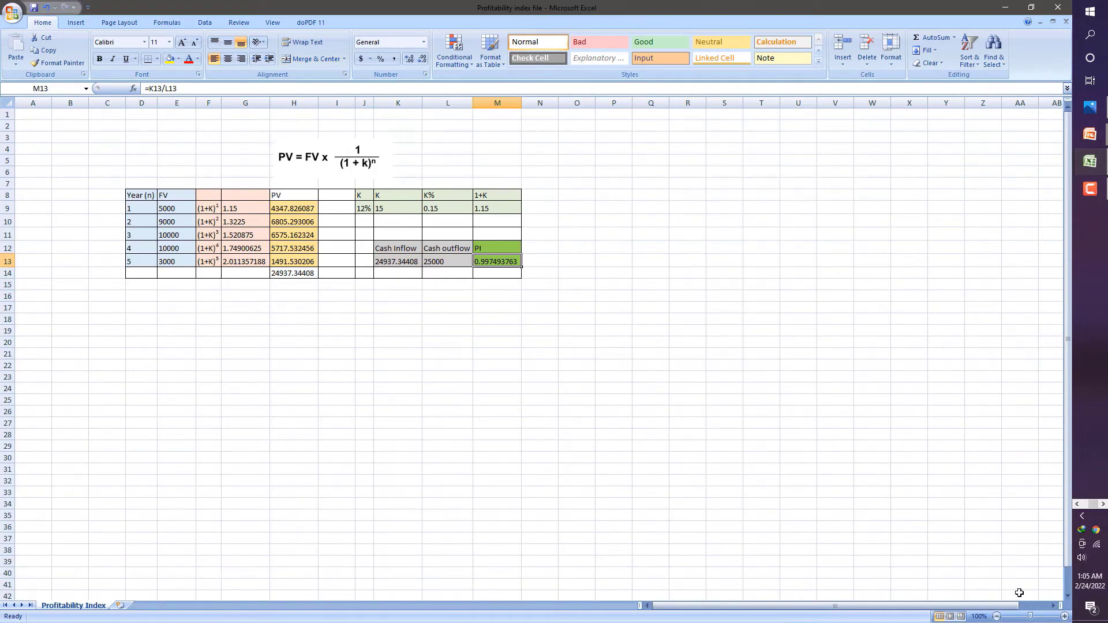
drag(1030, 617, 1038, 617)
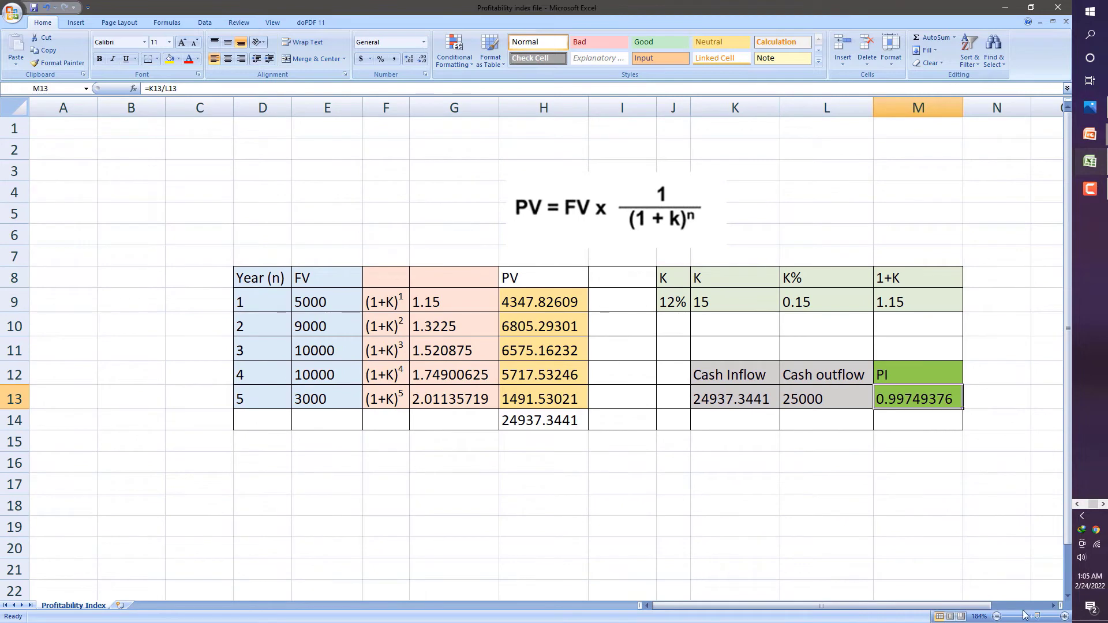
Step: Examine the PV formula picture and the K, K% and 1+K cells in J8:M9, including the formula in M9
click(542, 209)
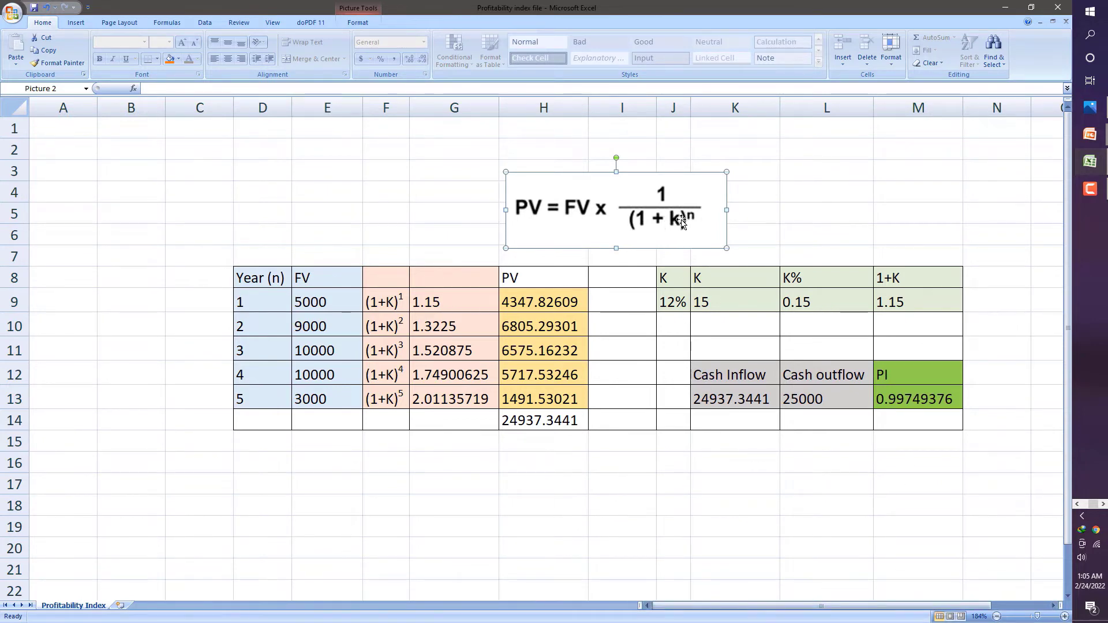
click(675, 299)
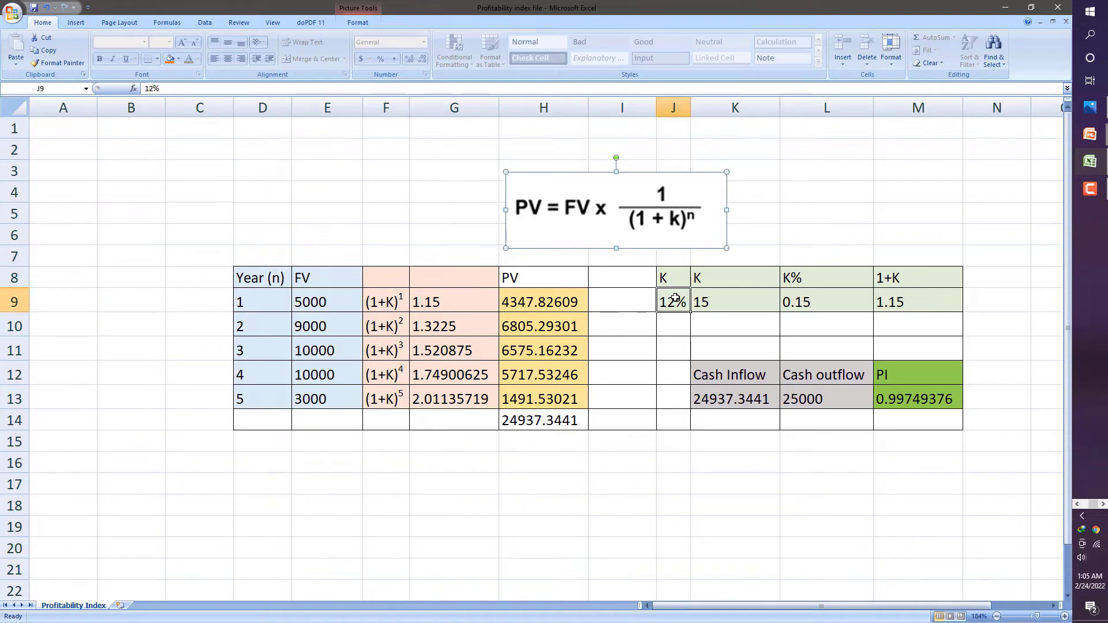
drag(703, 279, 706, 296)
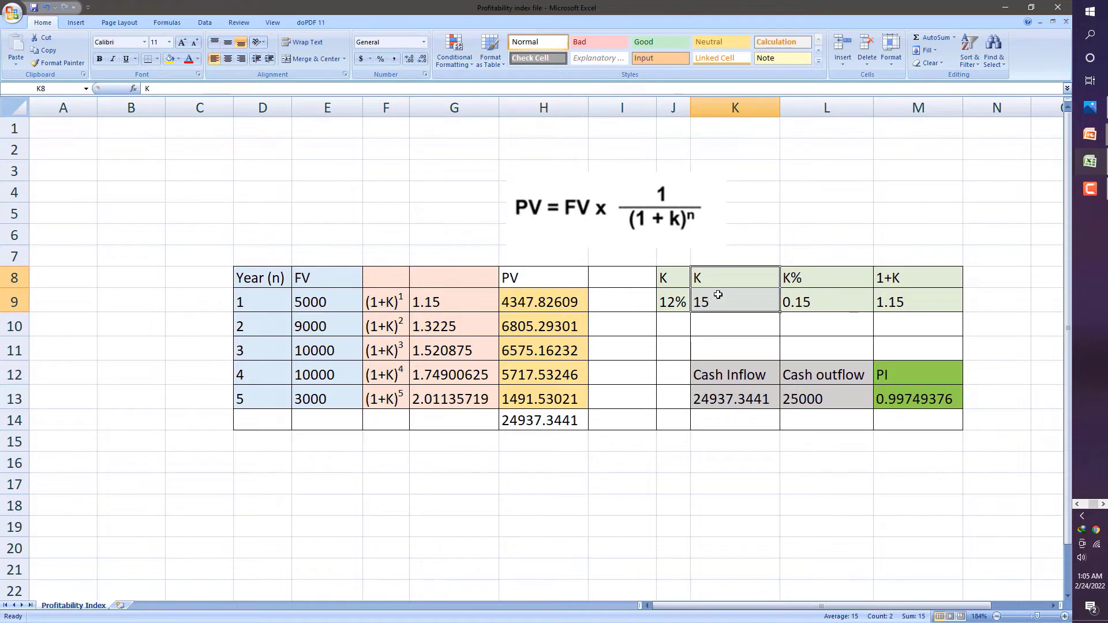
click(797, 278)
drag(796, 278, 799, 299)
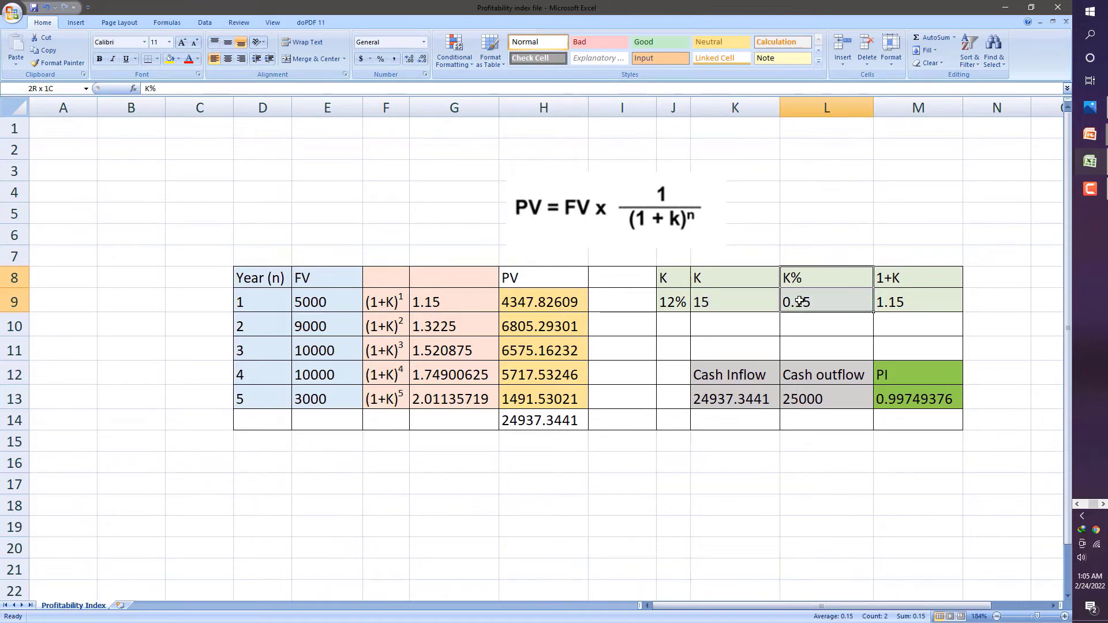
mouse_move(880, 605)
mouse_down()
mouse_move(942, 611)
mouse_move(898, 611)
mouse_up()
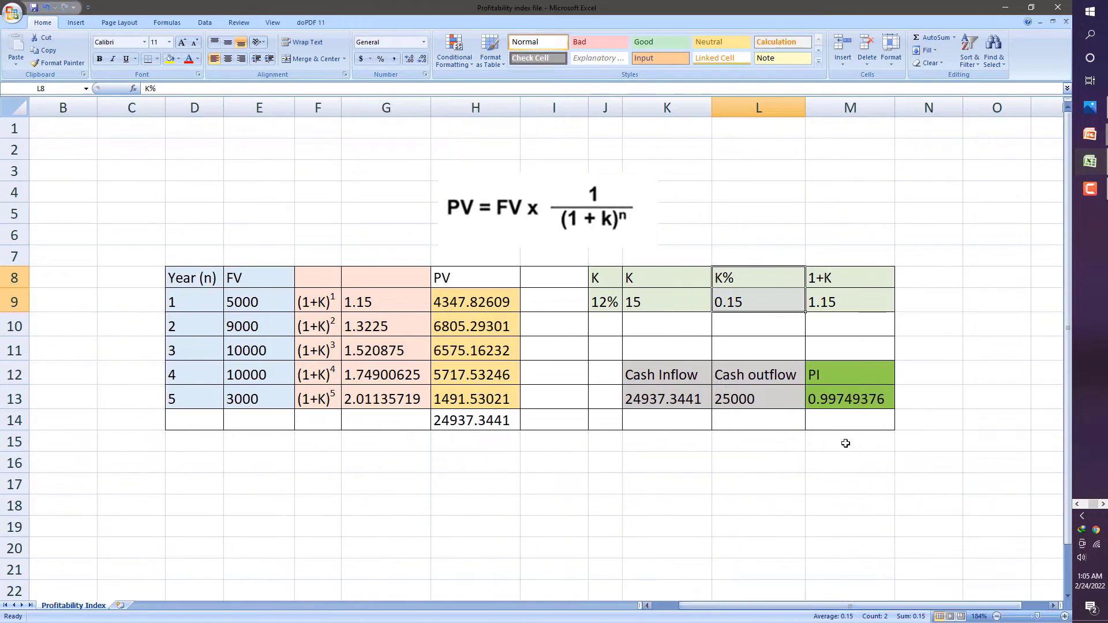
click(691, 303)
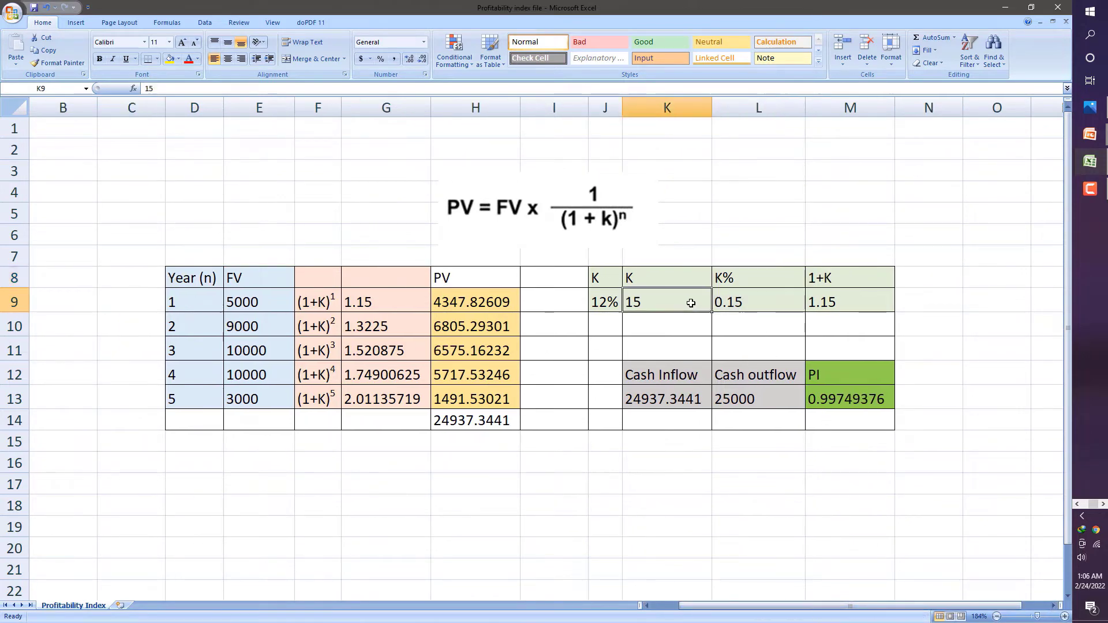
click(822, 283)
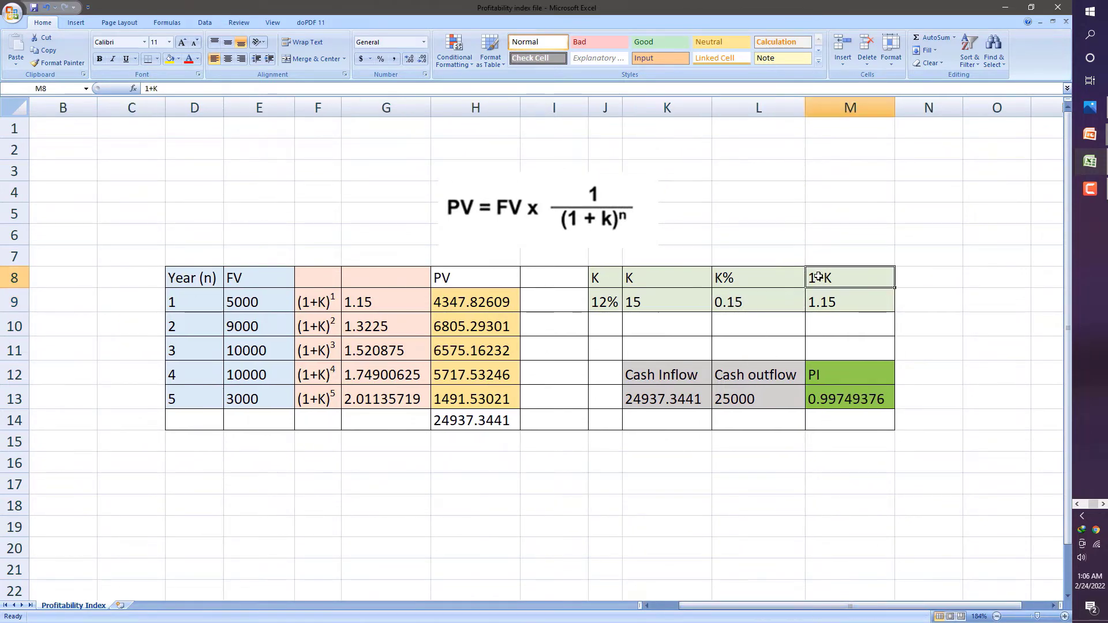
click(827, 305)
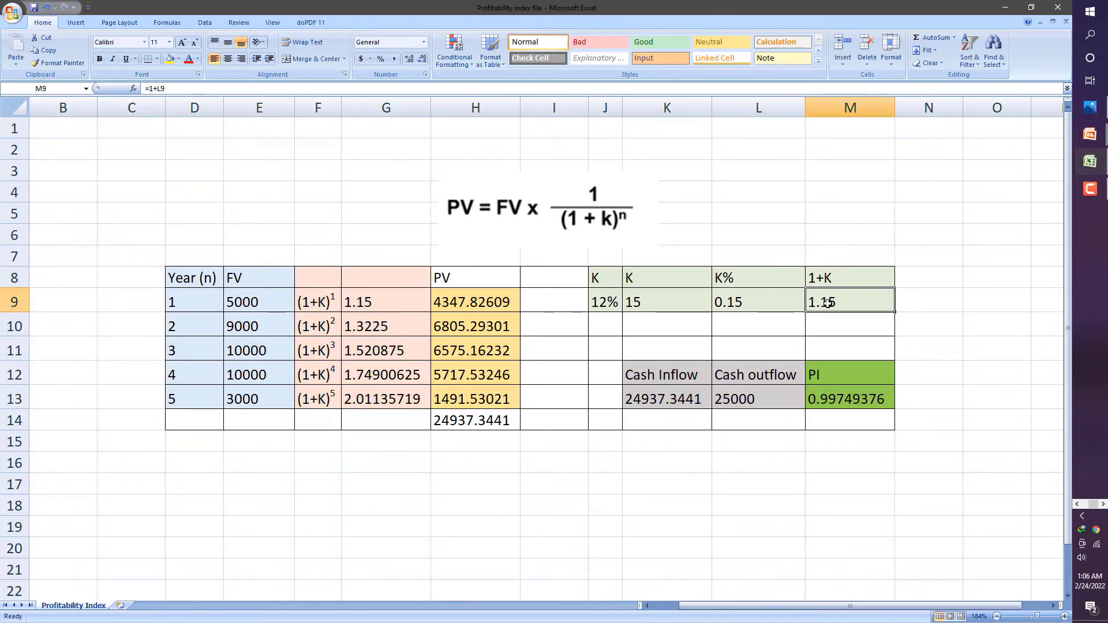
click(727, 278)
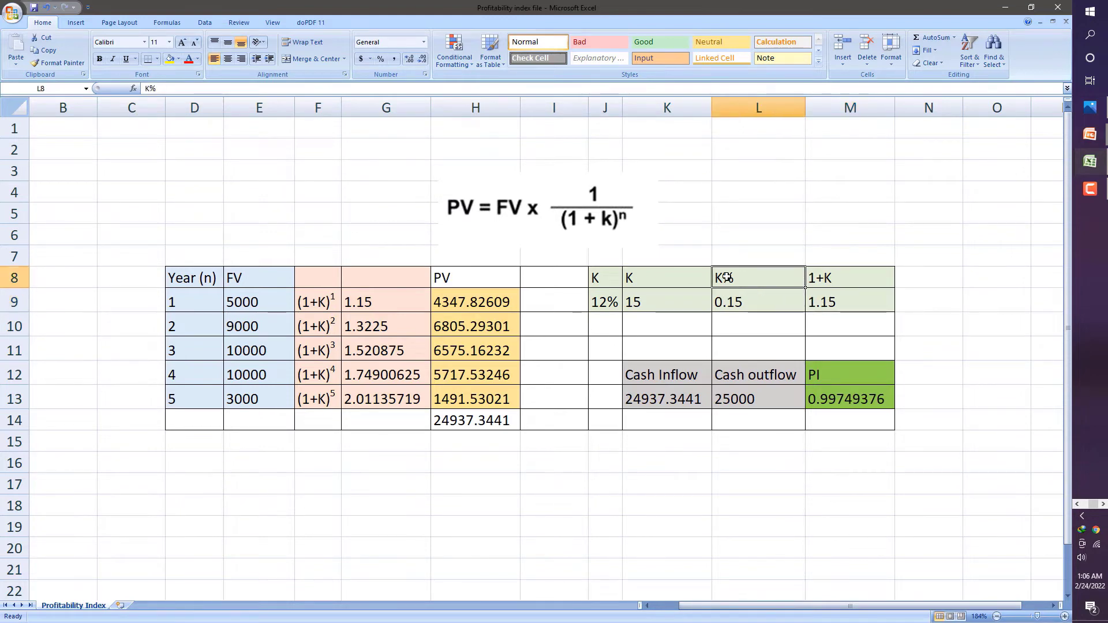
Step: Set the K percentage in J9 to 15%
click(603, 280)
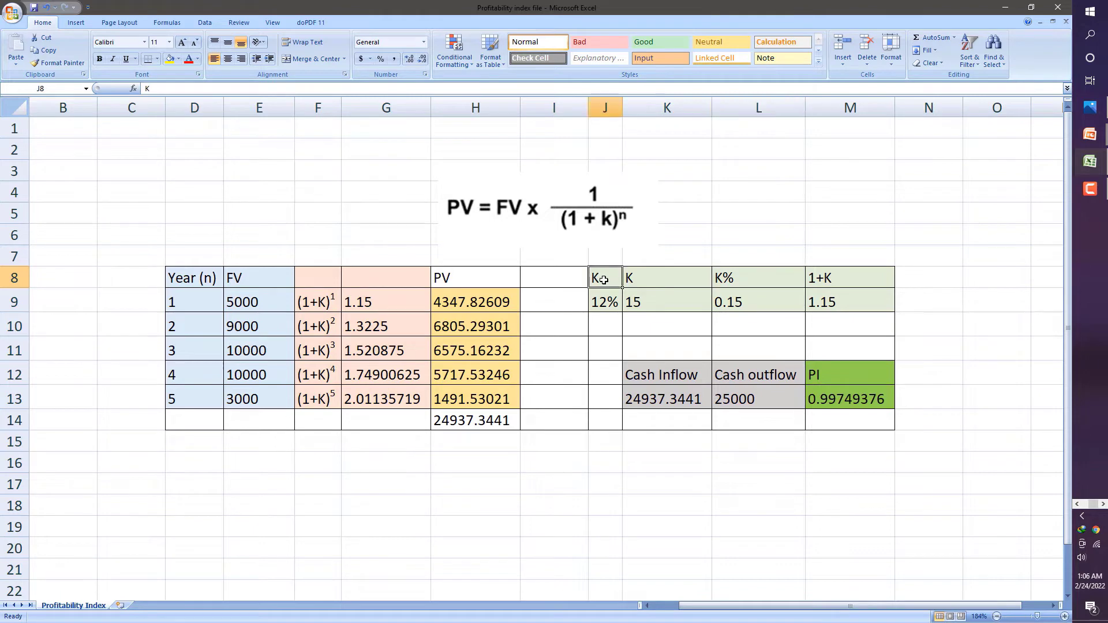
drag(614, 308, 813, 283)
click(813, 283)
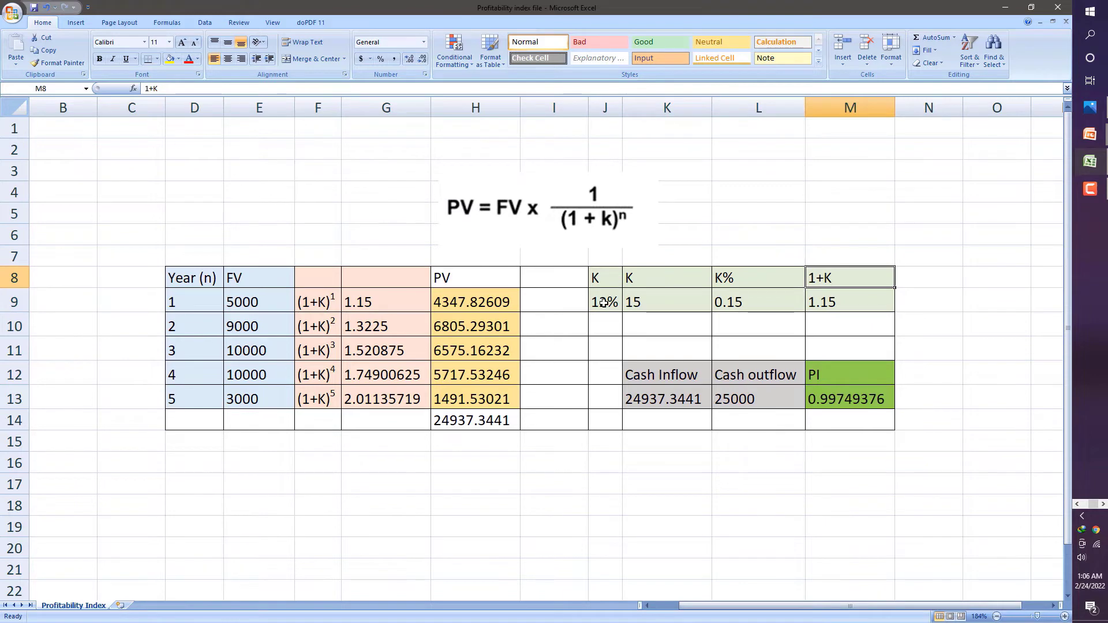
click(756, 442)
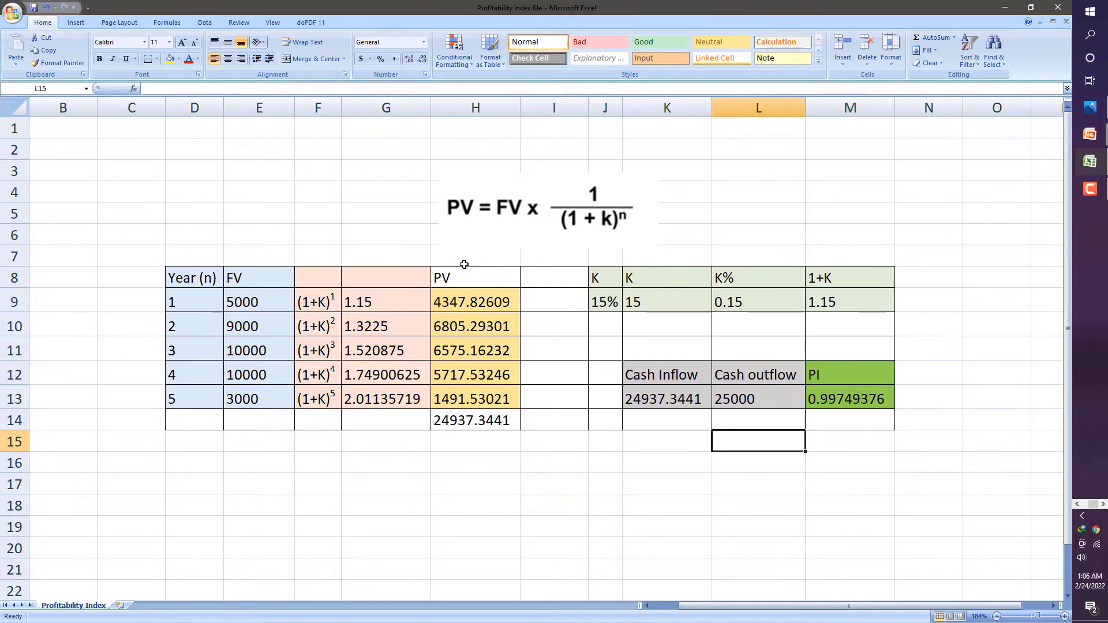
Step: Review the whole profitability index table in D4:M14, the PV formula picture and the Cash Inflow heading in K12
drag(196, 193, 871, 421)
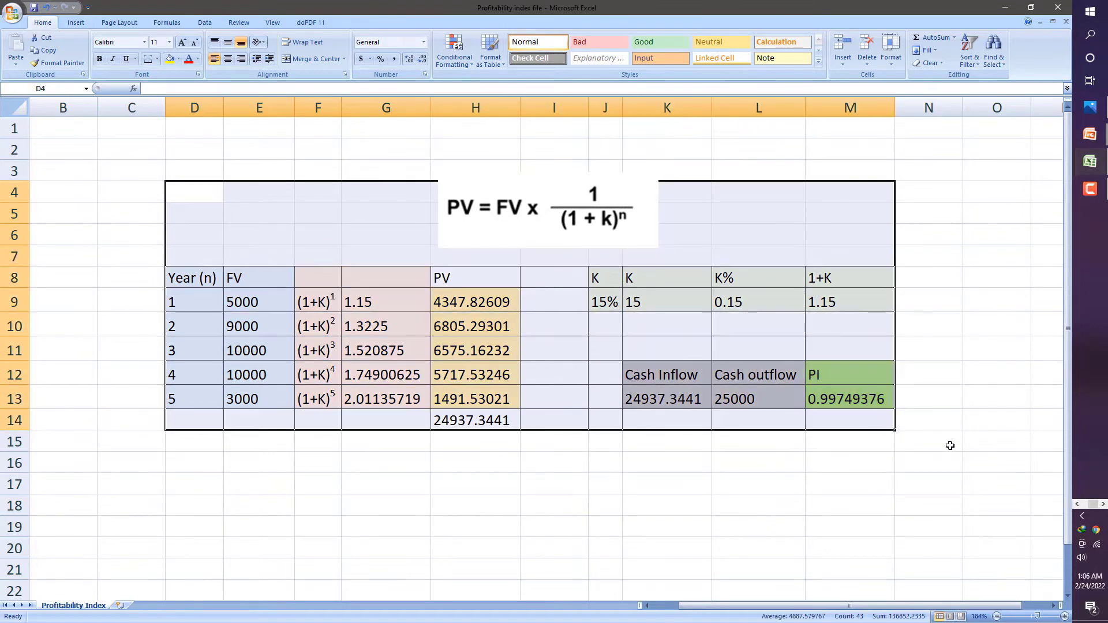
click(673, 507)
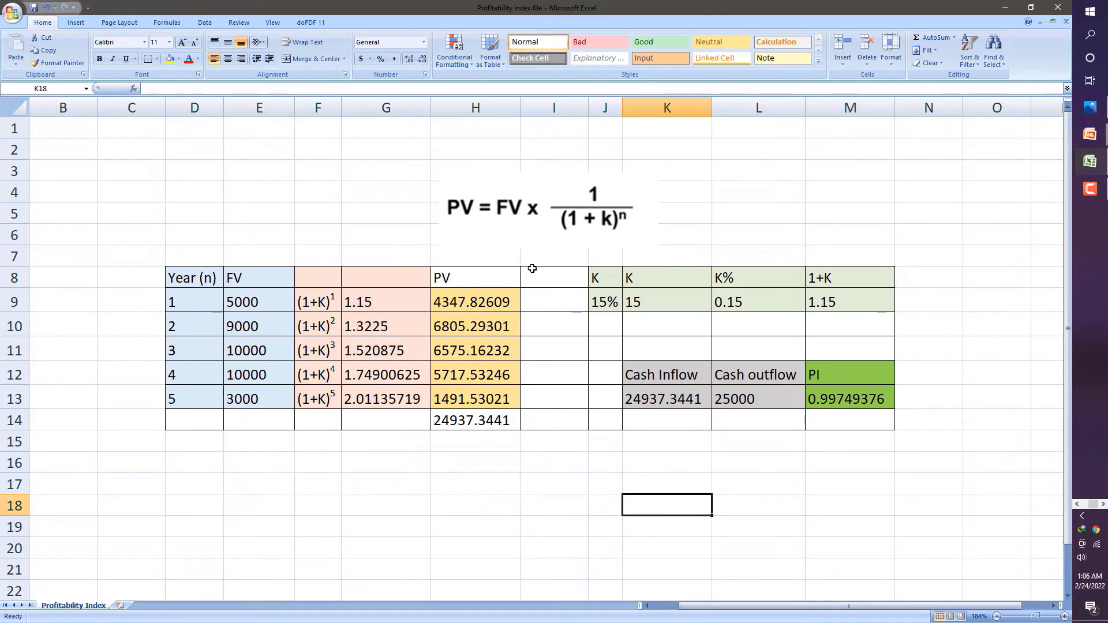
click(467, 208)
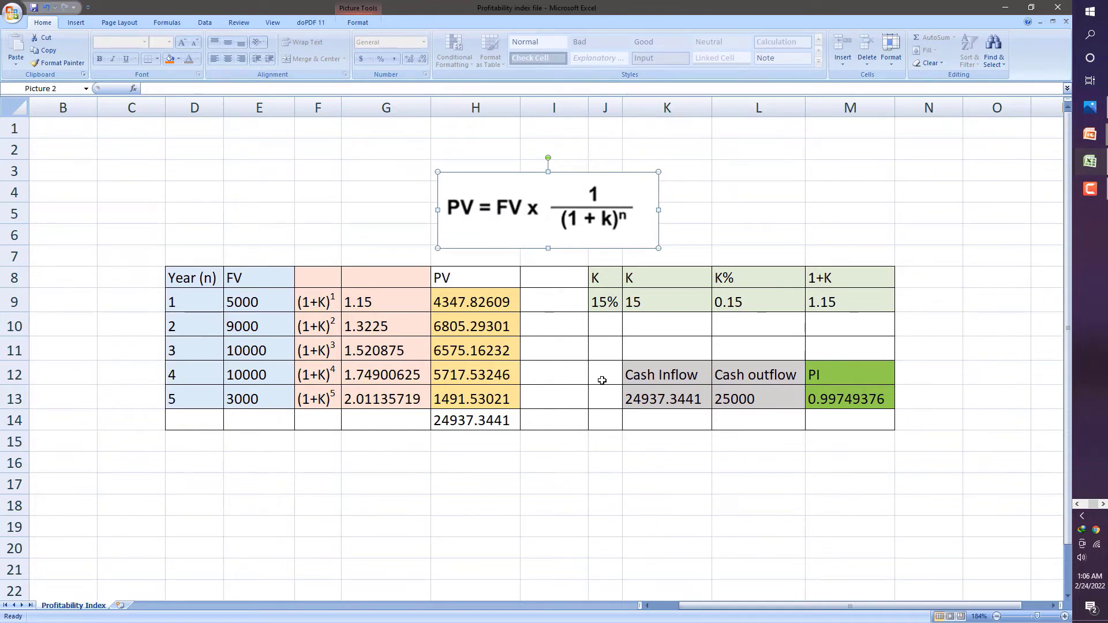
click(698, 460)
click(669, 378)
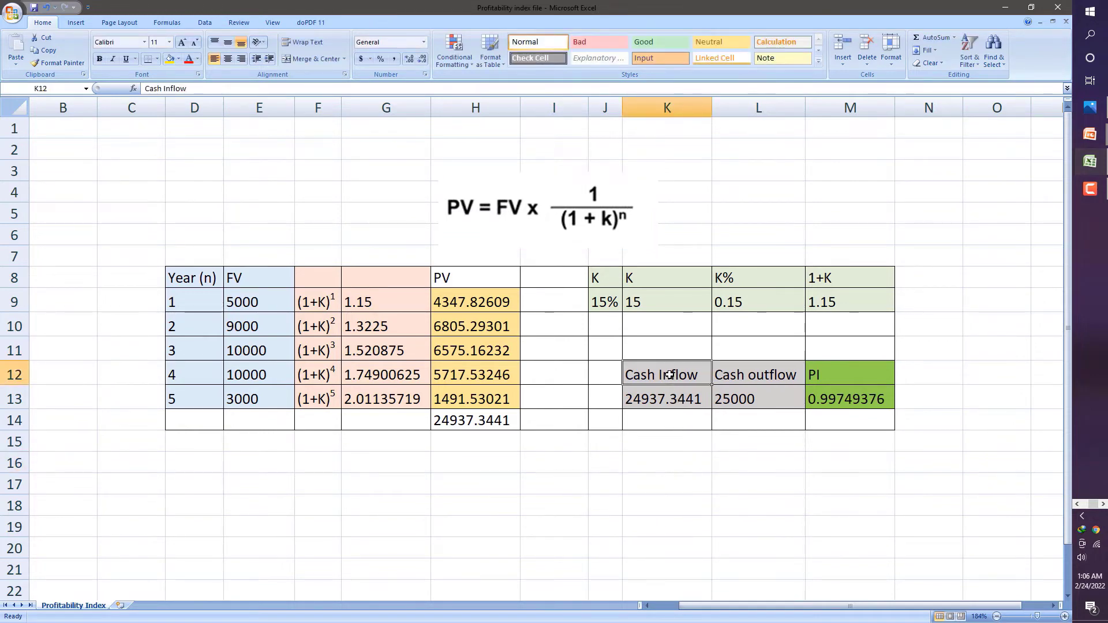
Step: Examine how the PV formula relates to the year column and the yearly FV cash flows in E9:E13
click(461, 202)
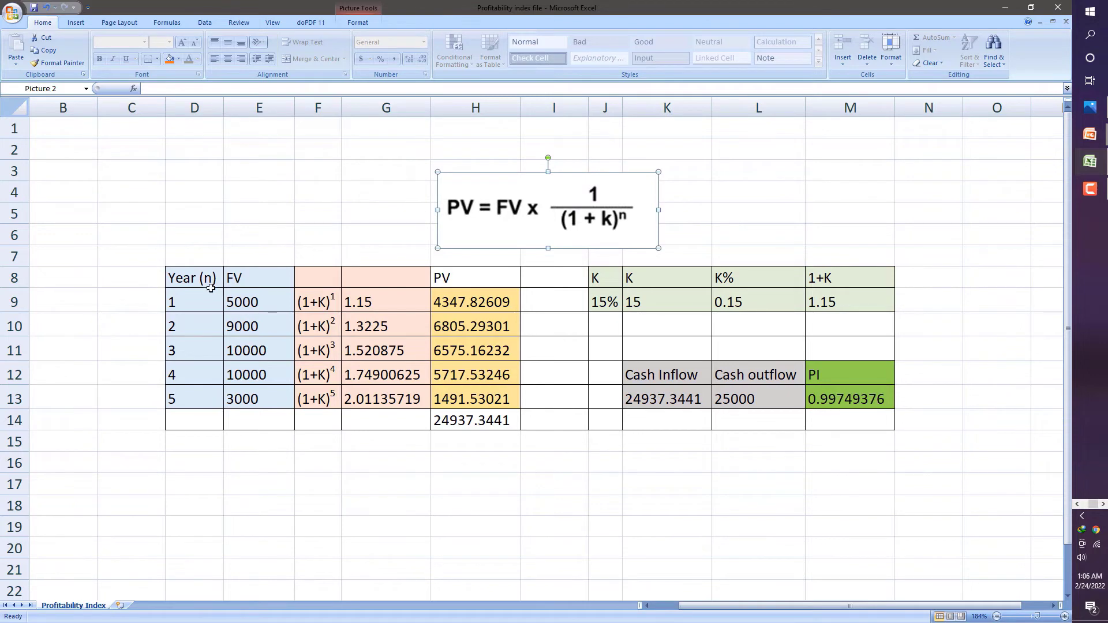
click(191, 298)
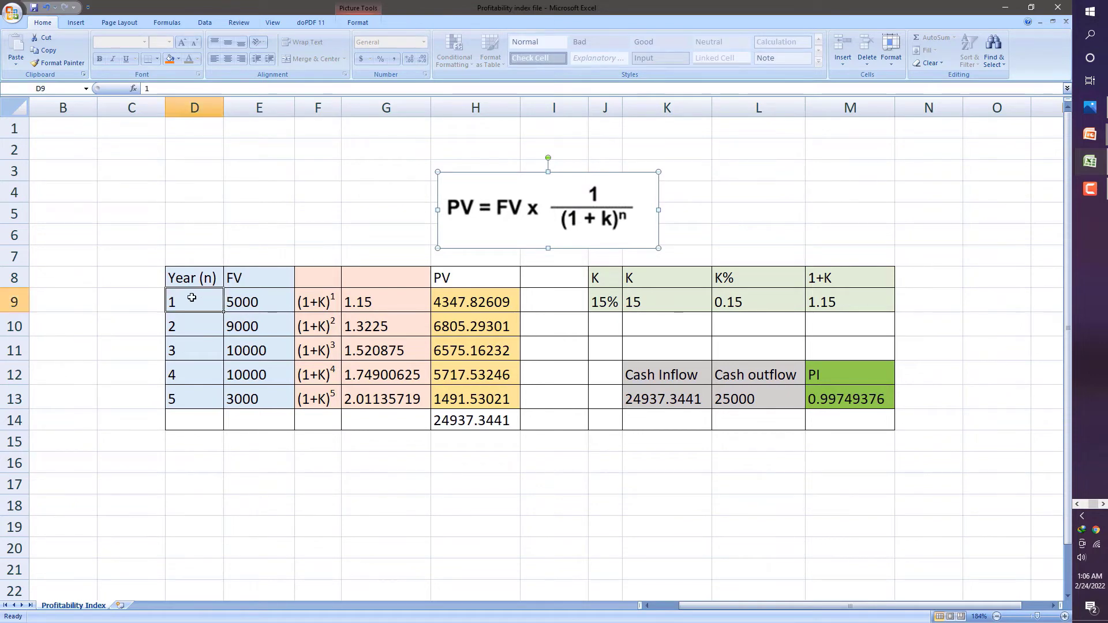
click(247, 279)
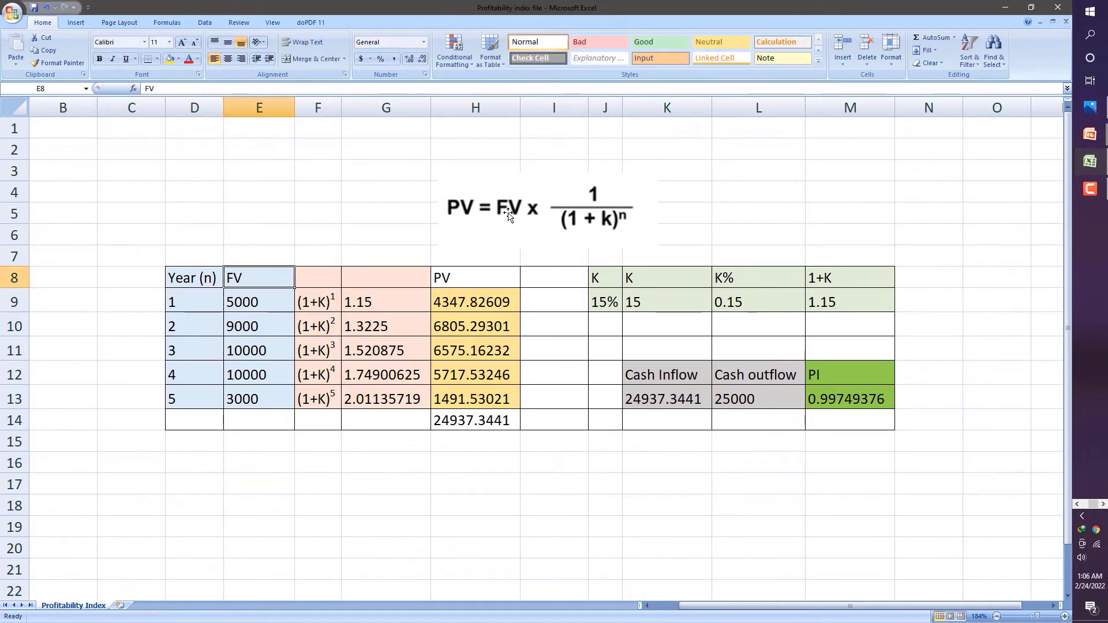
click(253, 326)
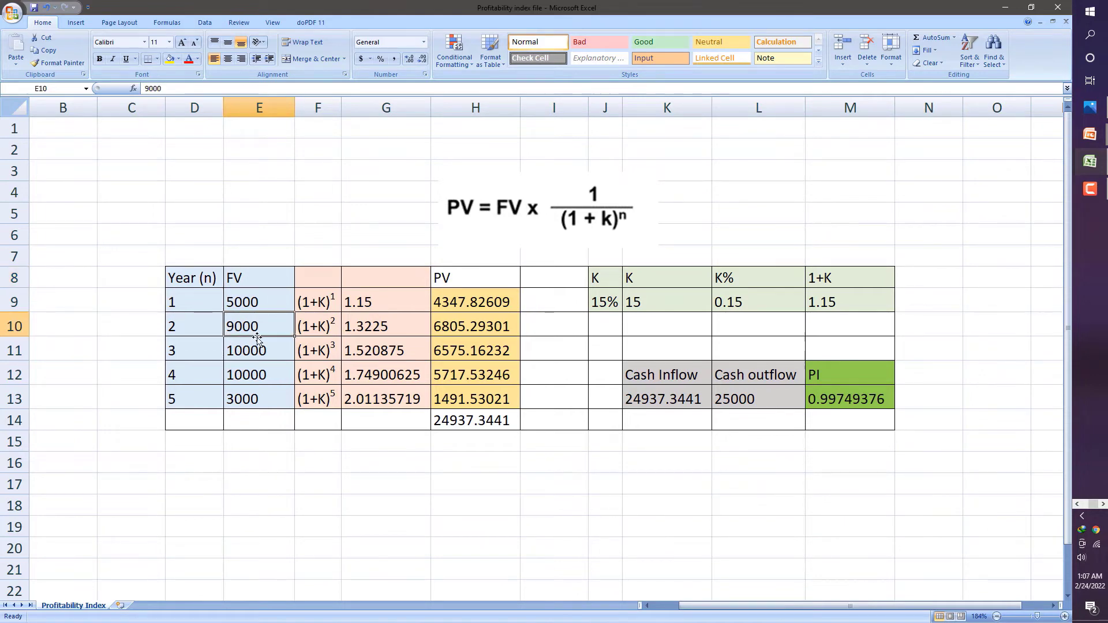
click(260, 350)
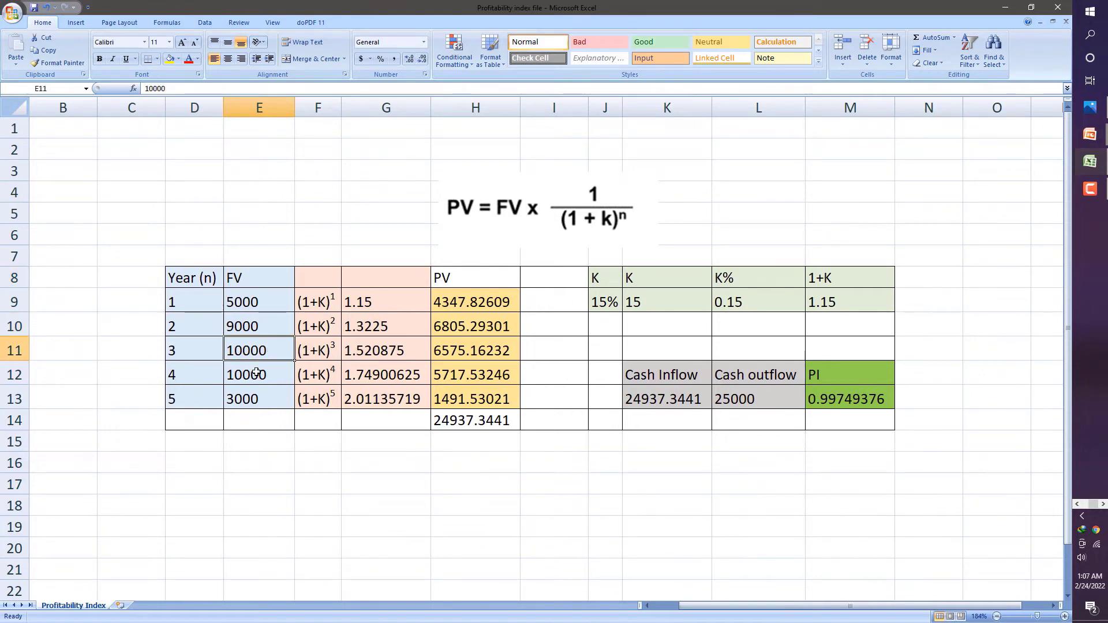
click(257, 374)
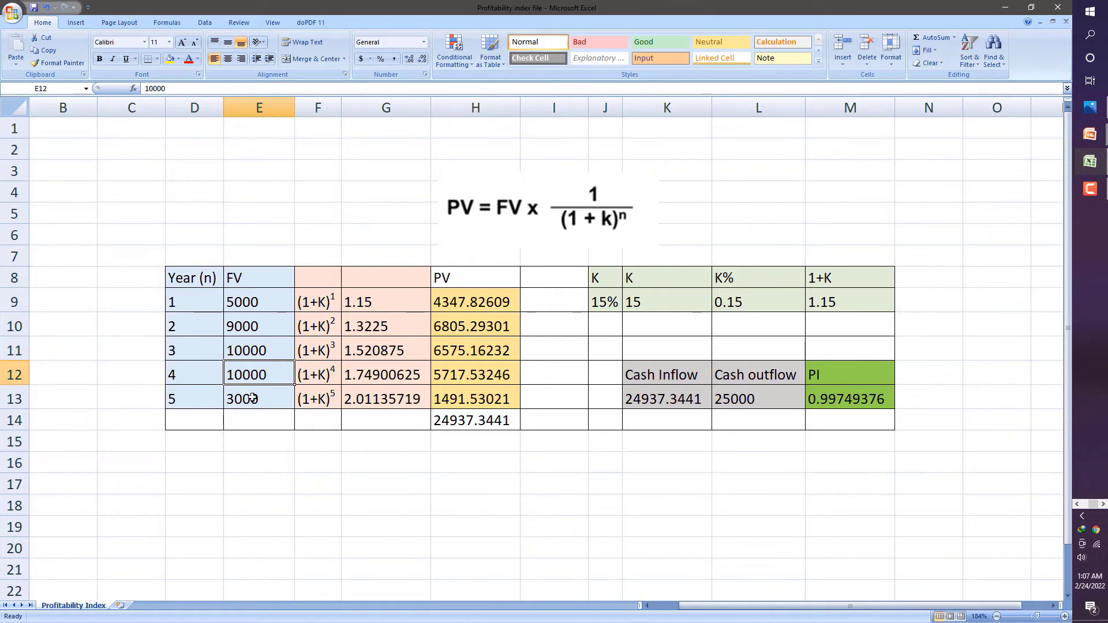
click(252, 398)
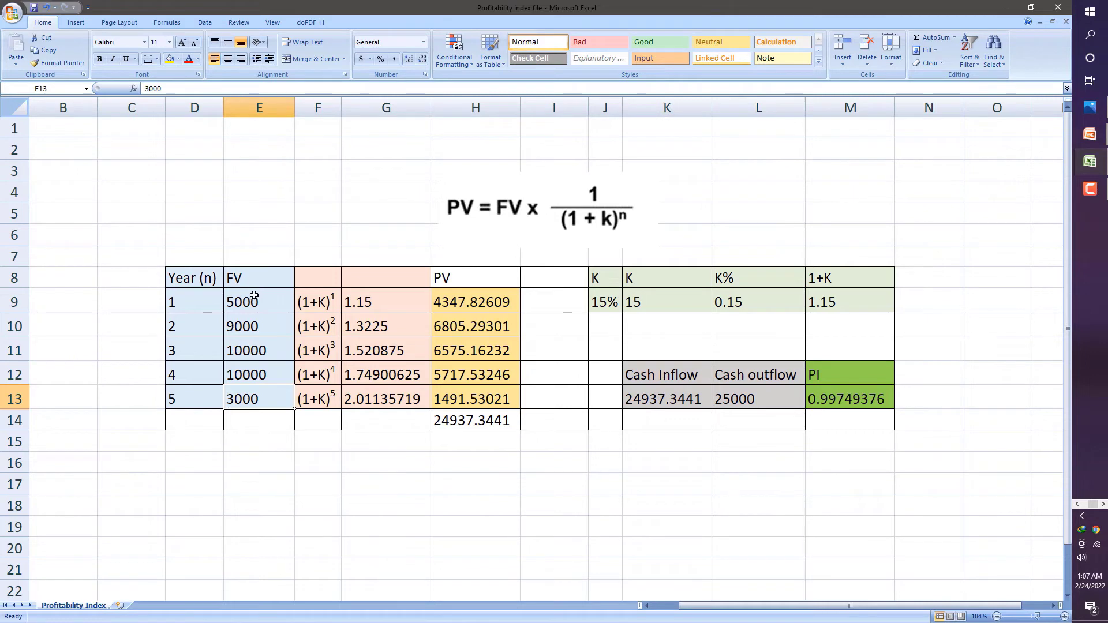
drag(254, 296, 254, 396)
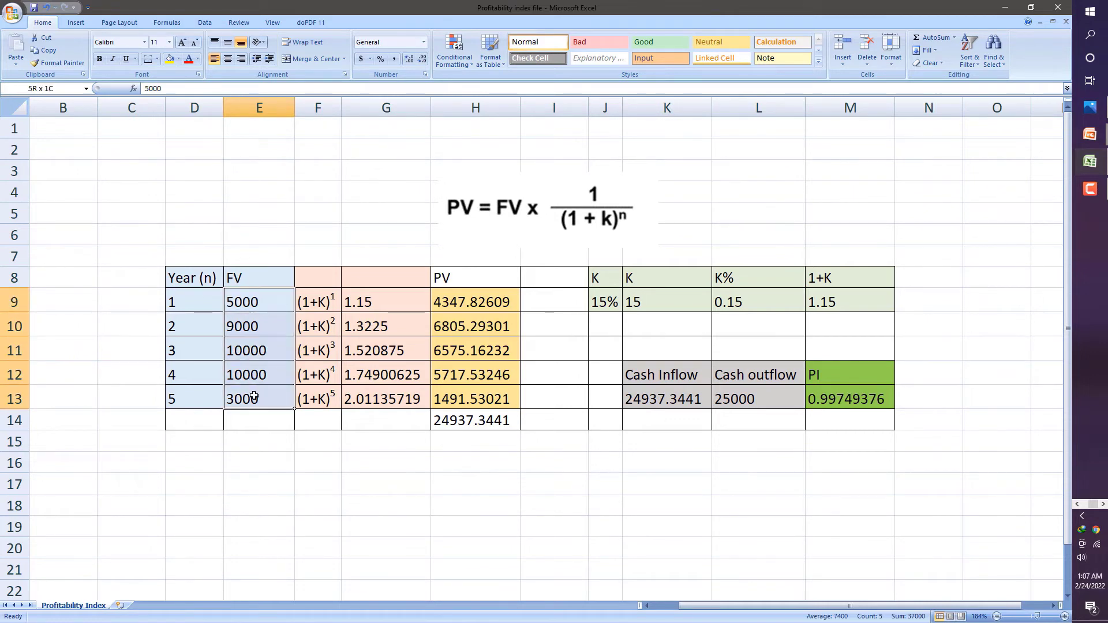
Step: Examine the (1+K) power factors for years 1 to 5 in F9:G13, including the formulas in G9, G11 and G13
click(333, 304)
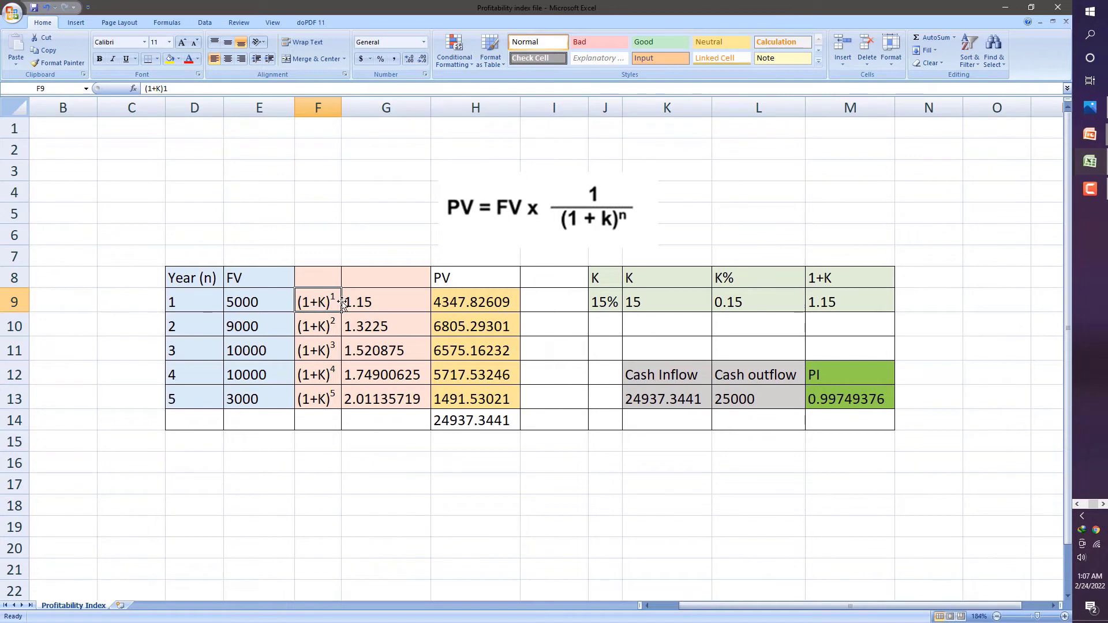
drag(342, 300, 375, 298)
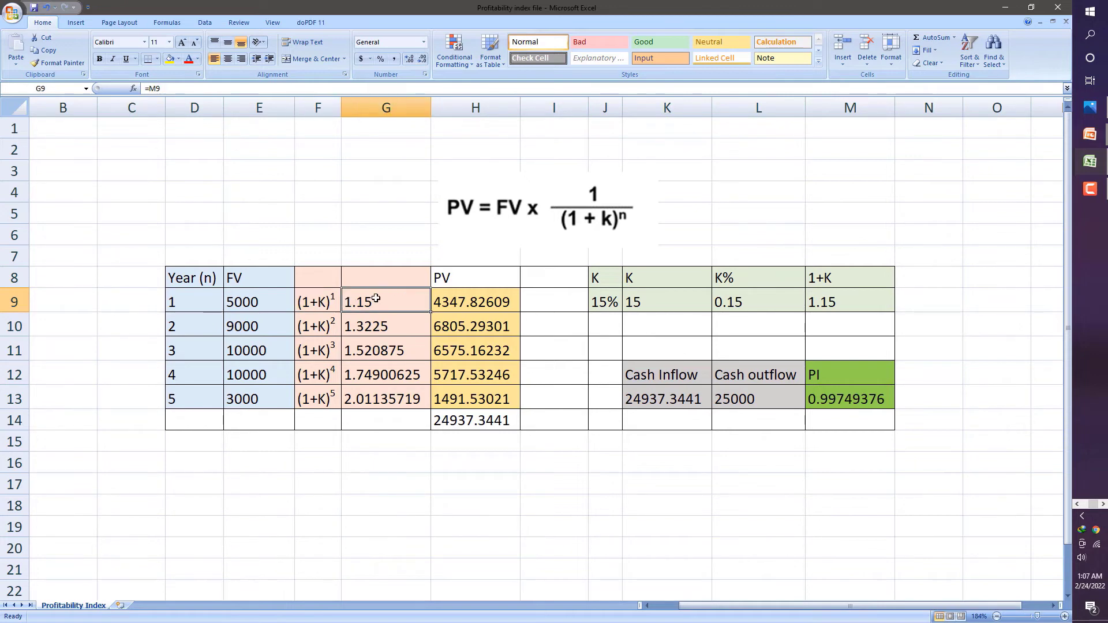
click(321, 324)
drag(327, 325, 365, 326)
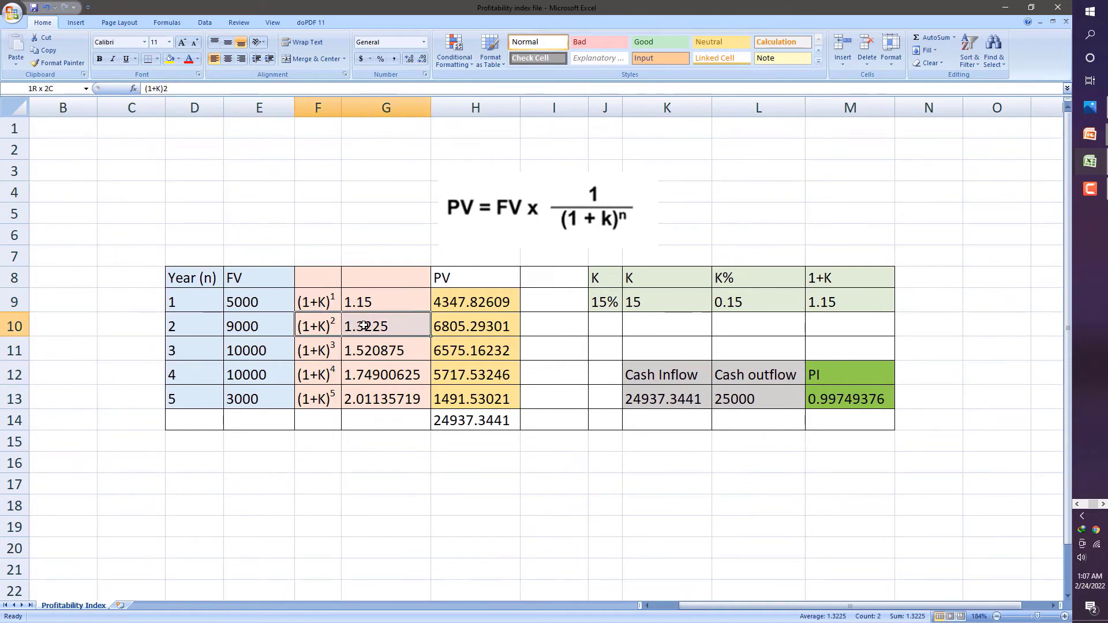
click(367, 351)
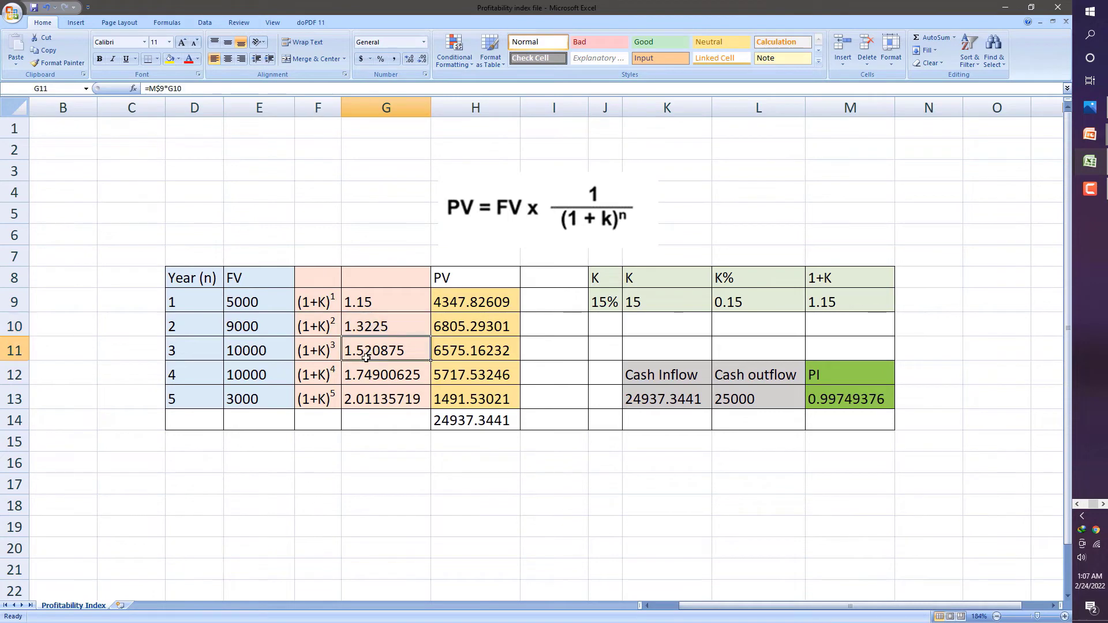
click(362, 375)
click(366, 404)
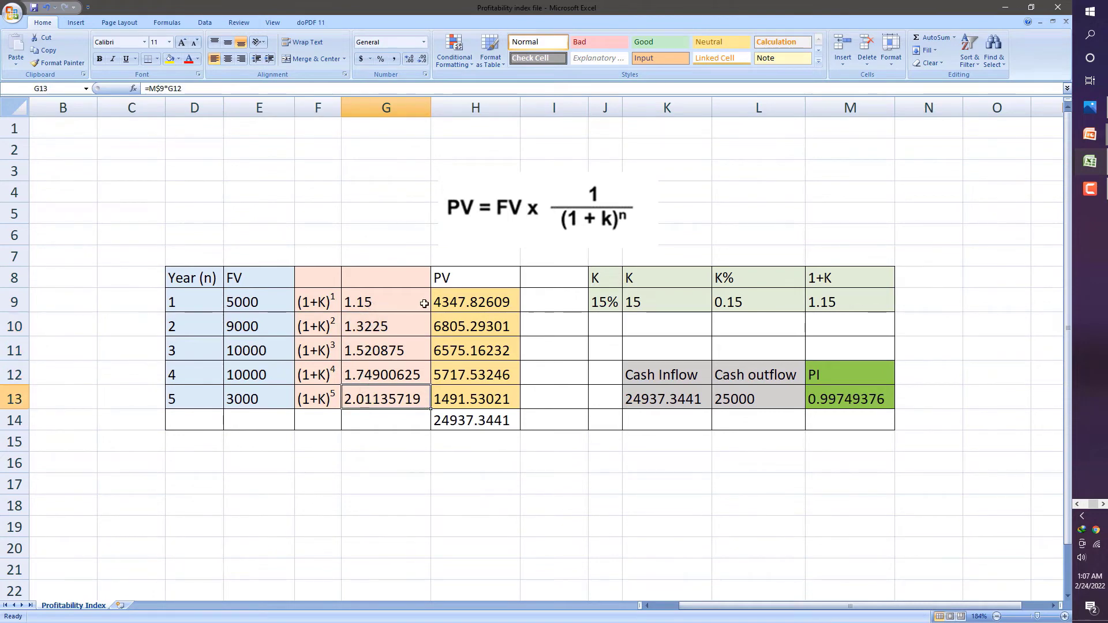
Step: Examine how the PV formula in H9 divides the FV in E9 by the factor in G9, leaving the formula intact
click(456, 300)
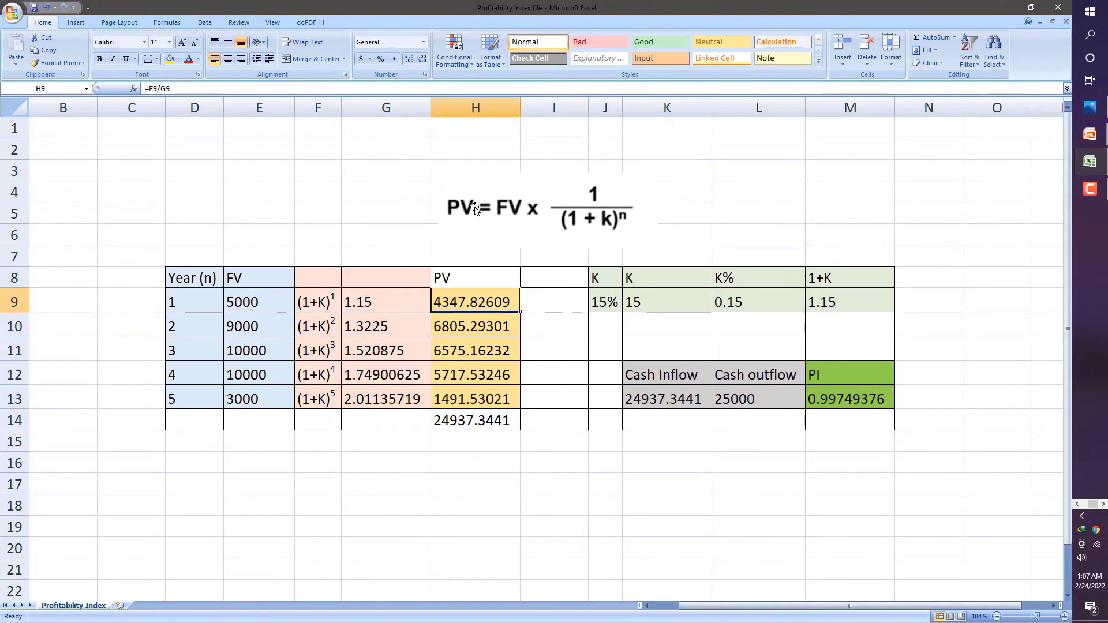
click(253, 298)
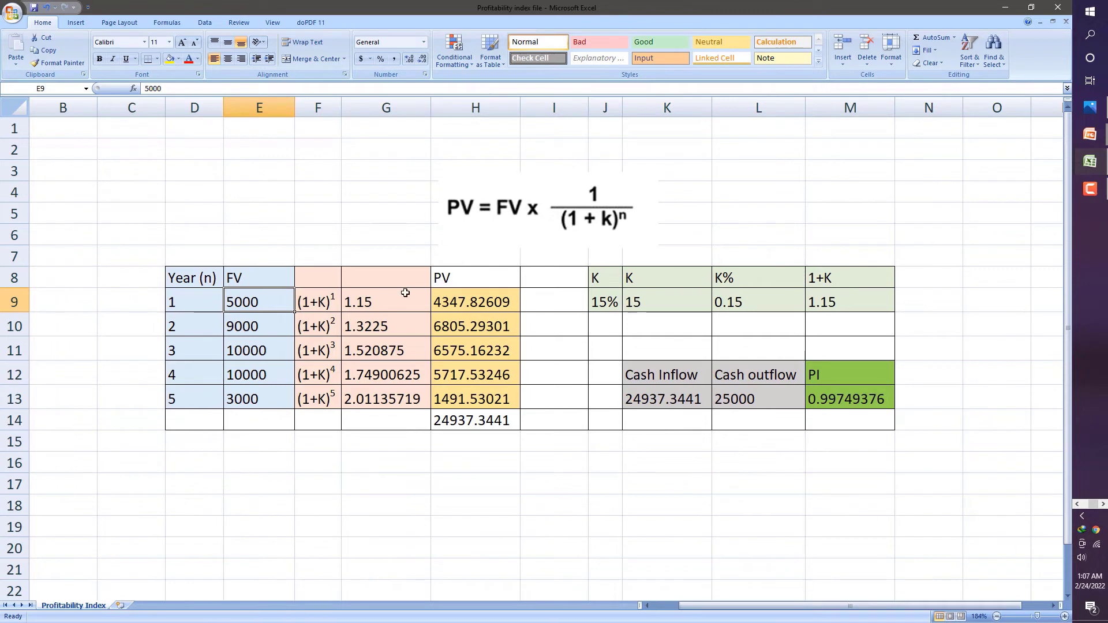
click(444, 302)
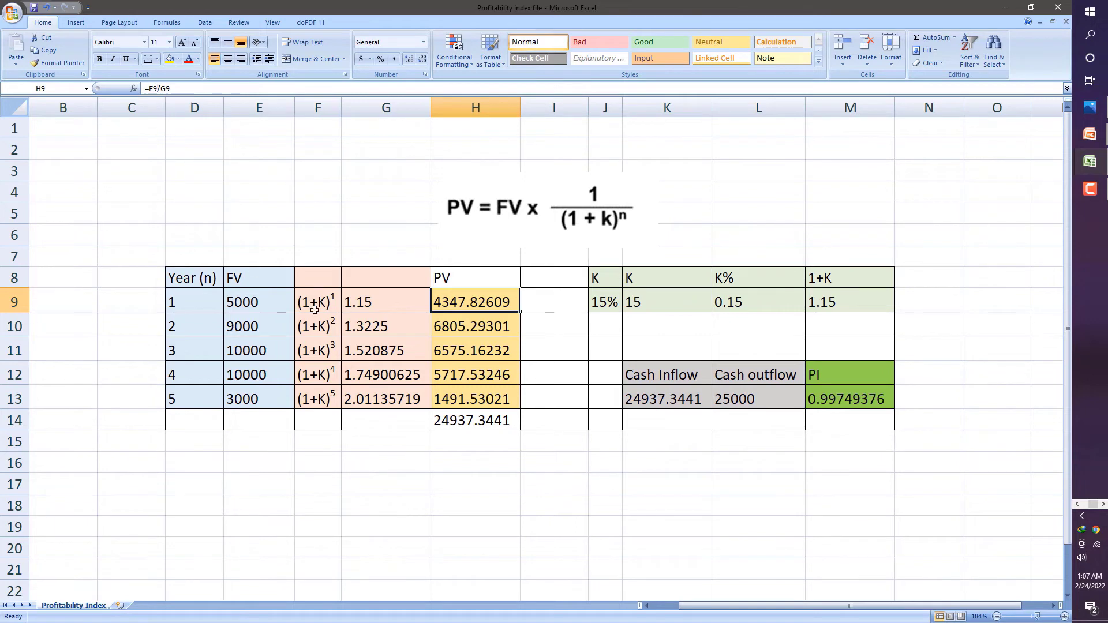
drag(170, 88, 148, 87)
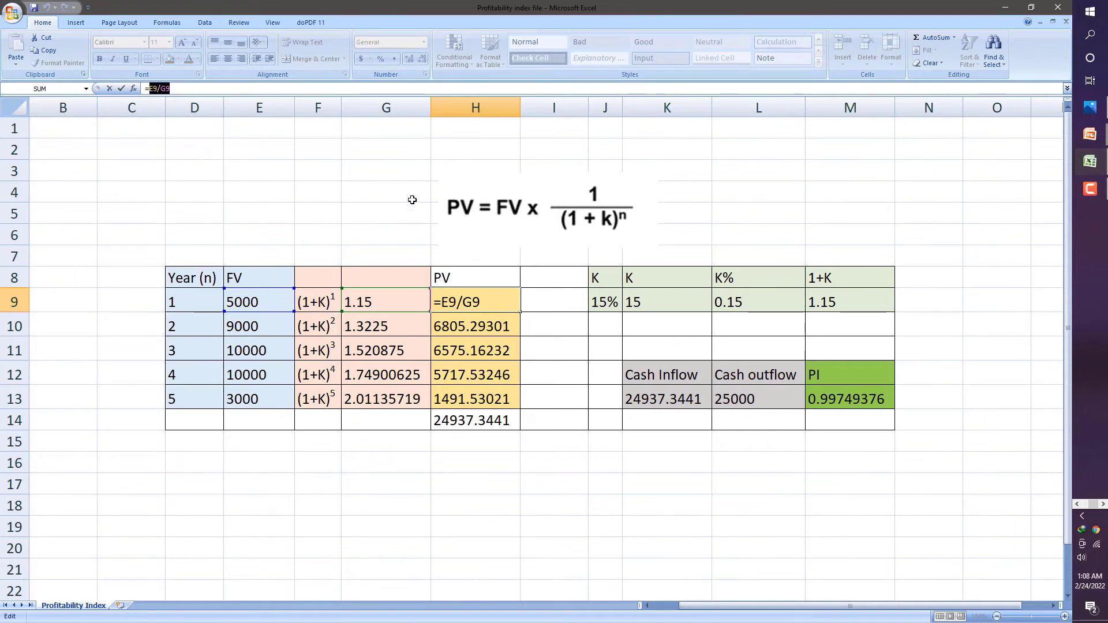
click(372, 293)
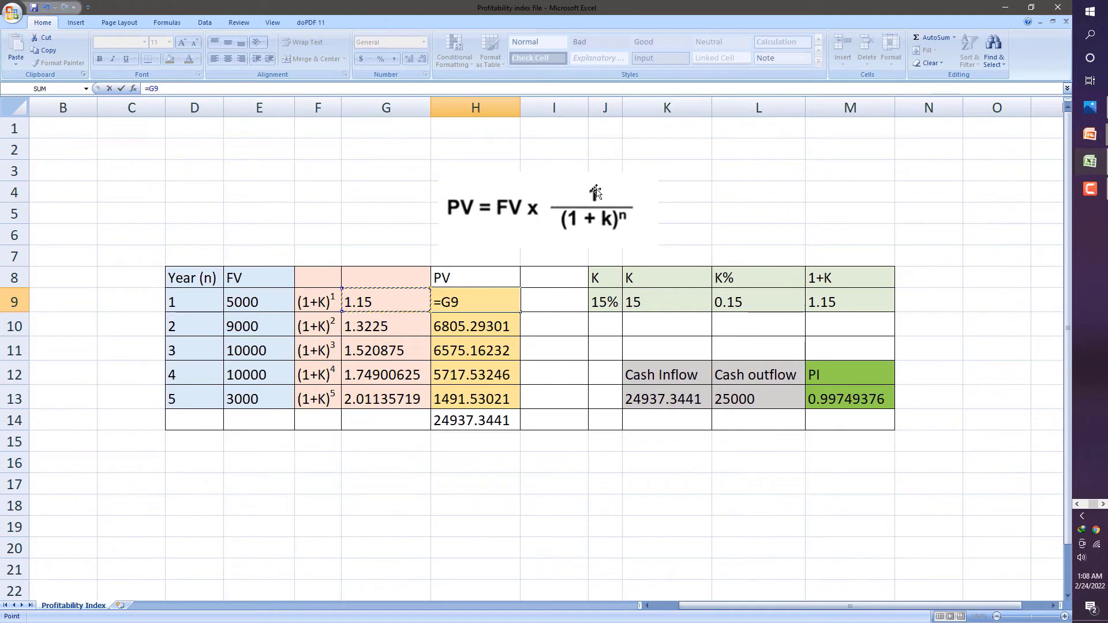
key(Escape)
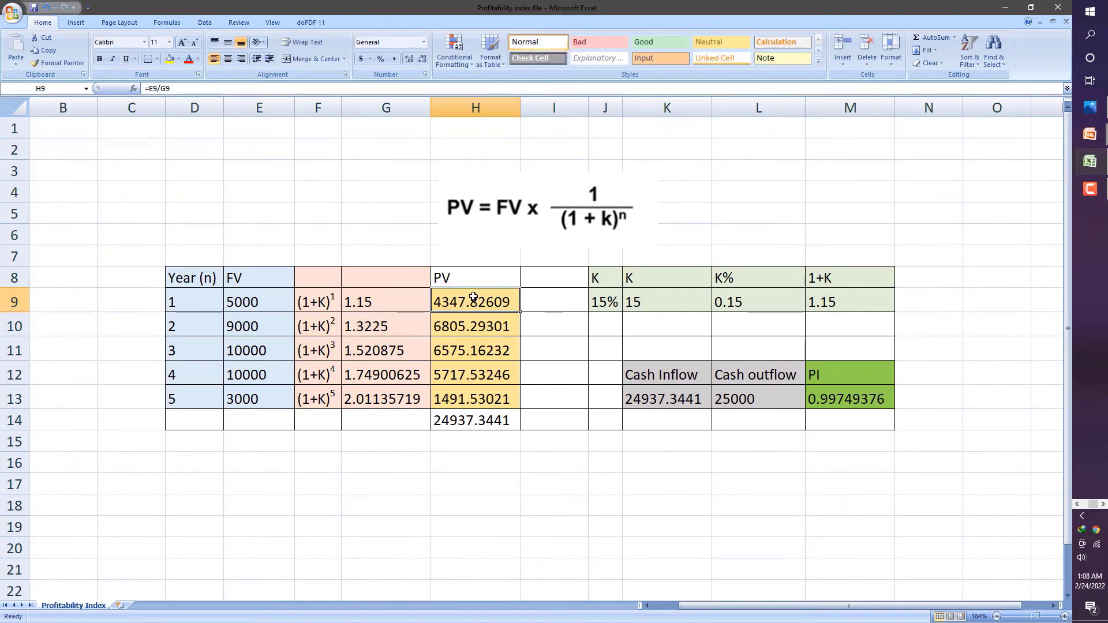
Step: Review the yearly PV values in H9:H13, their SUM formula in H14 and the cash outflow amount in L13
drag(473, 299, 465, 395)
click(447, 421)
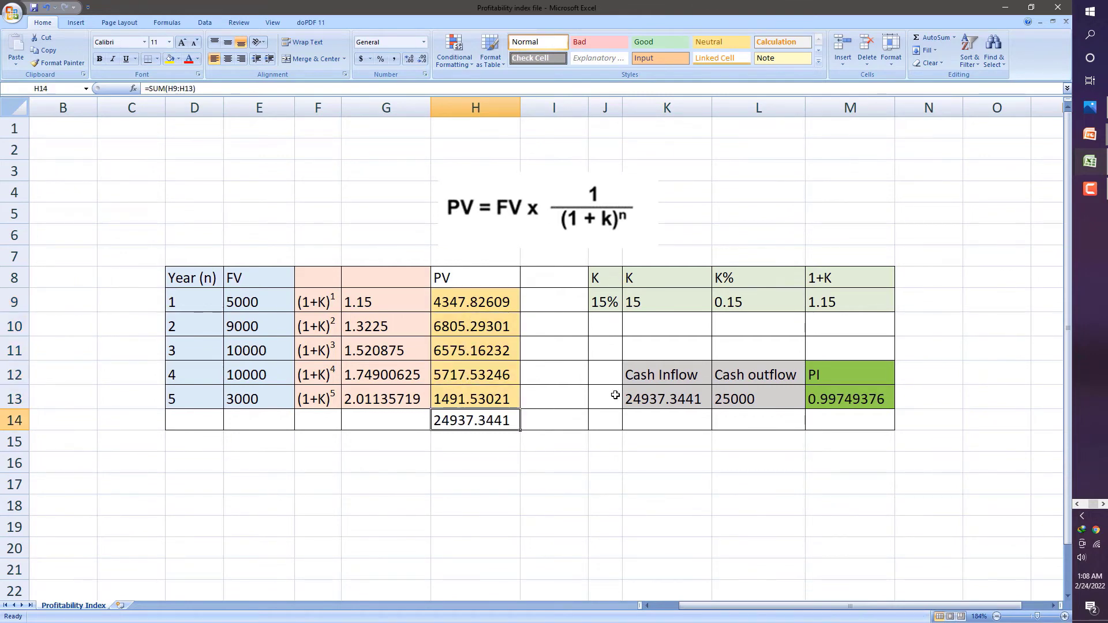
click(548, 439)
click(445, 420)
click(724, 400)
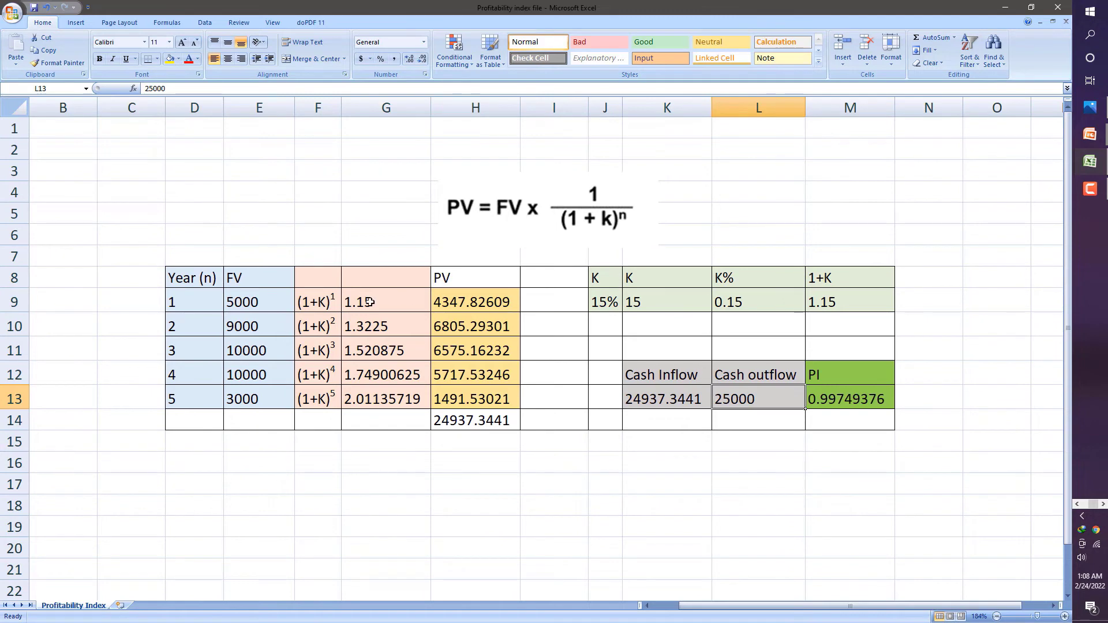
Step: Try totalling the FV cash flows E9:E13 in E14 with AutoSum, and undo the sum
drag(259, 301, 260, 409)
click(258, 420)
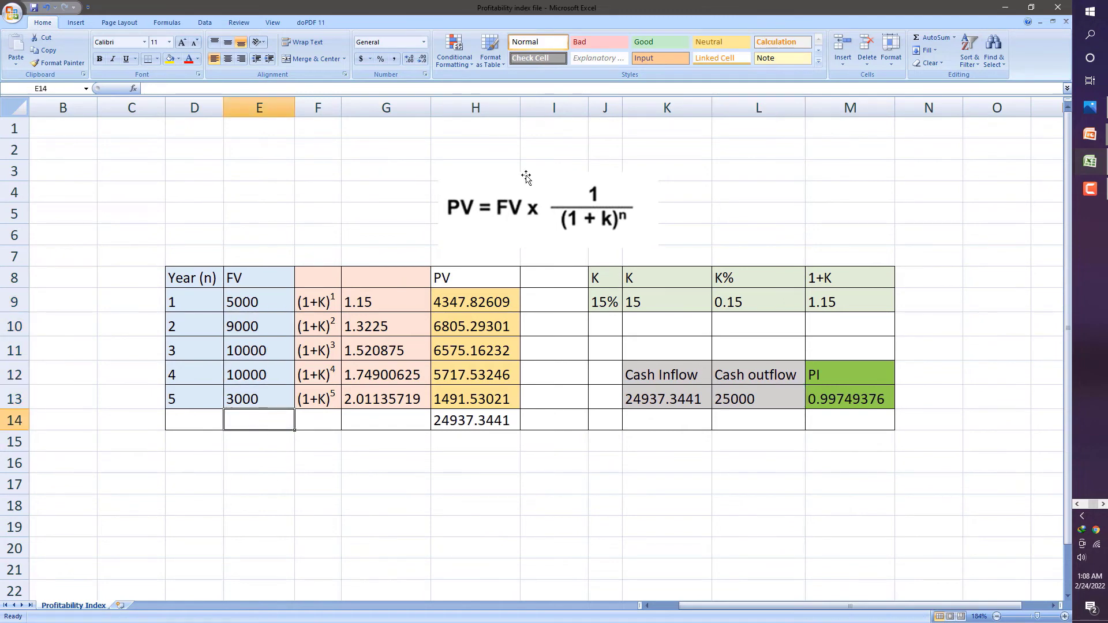
click(927, 37)
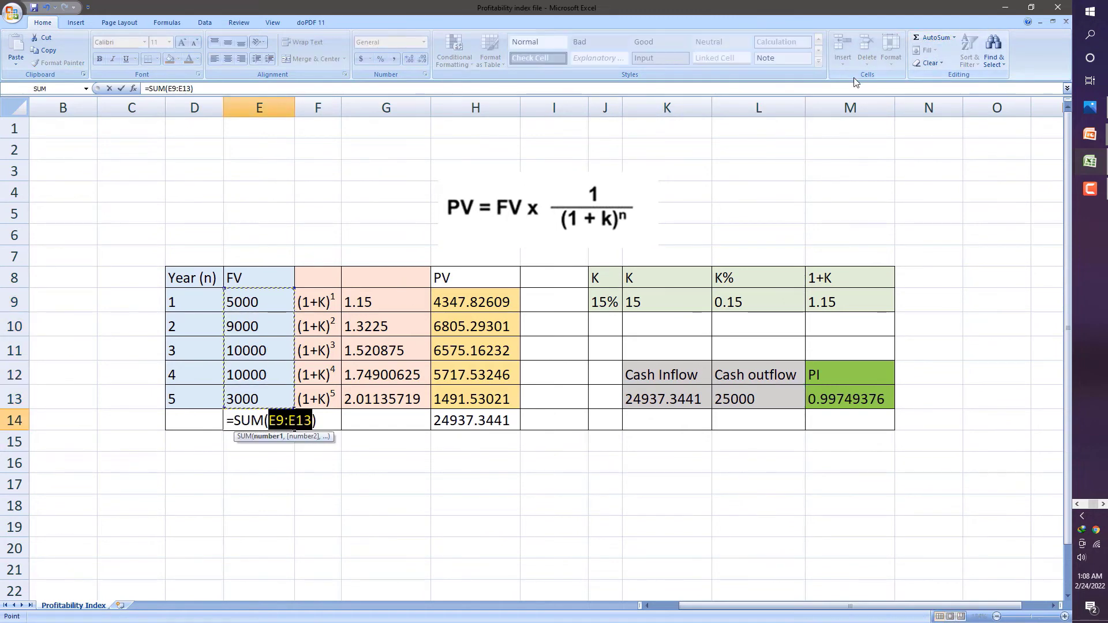
key(Return)
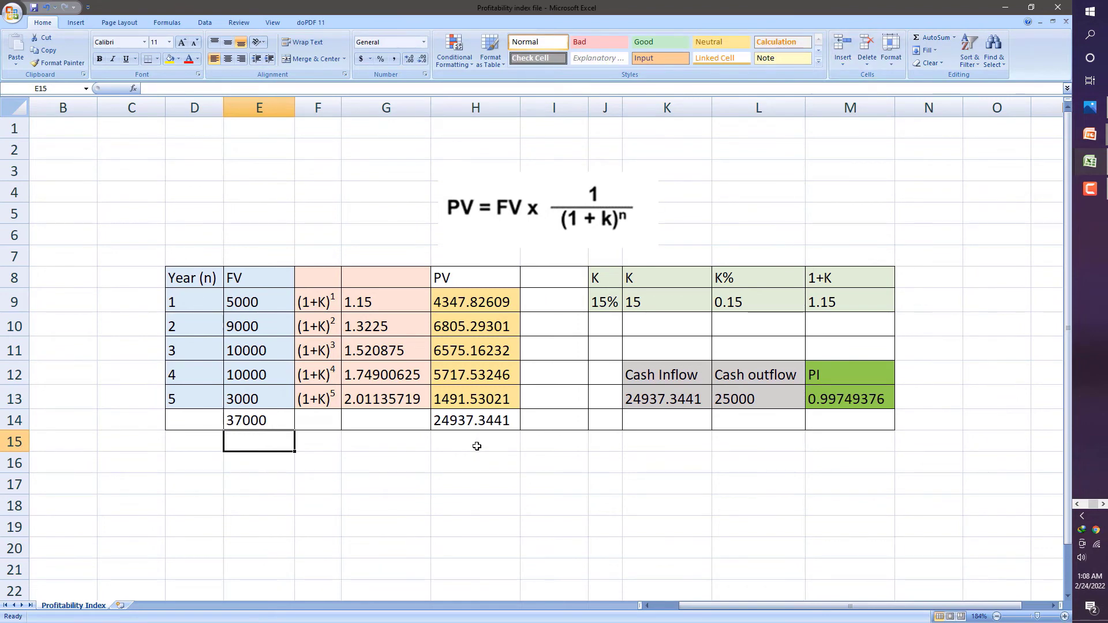
key(ctrl+z)
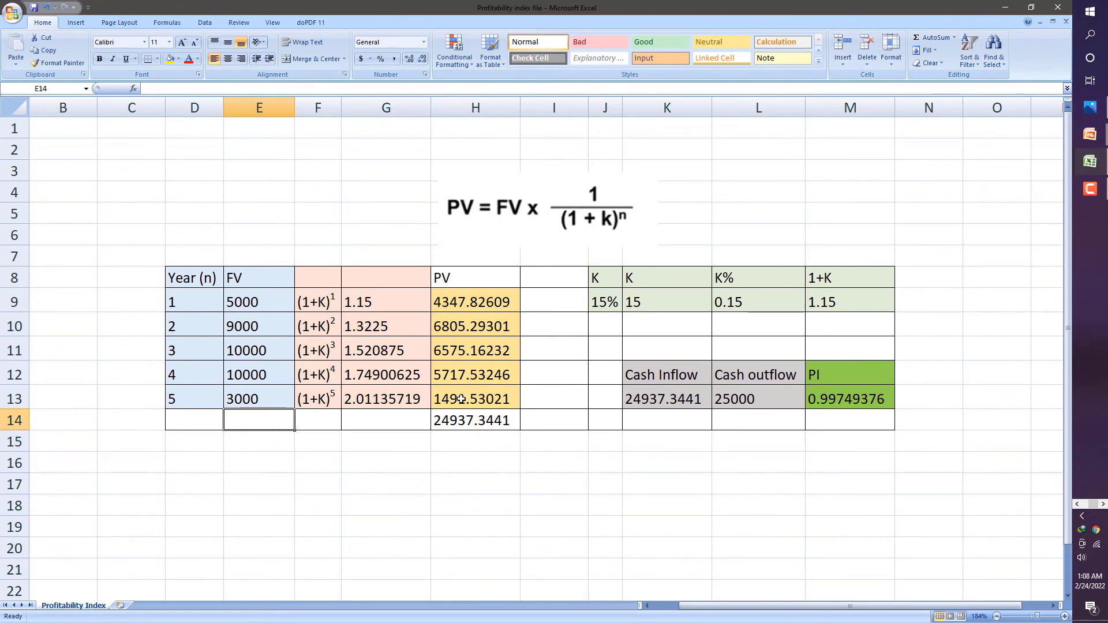
Step: Compare the PV total in H14 with the Cash Inflow, Cash outflow and PI cells in K12:M13
click(455, 423)
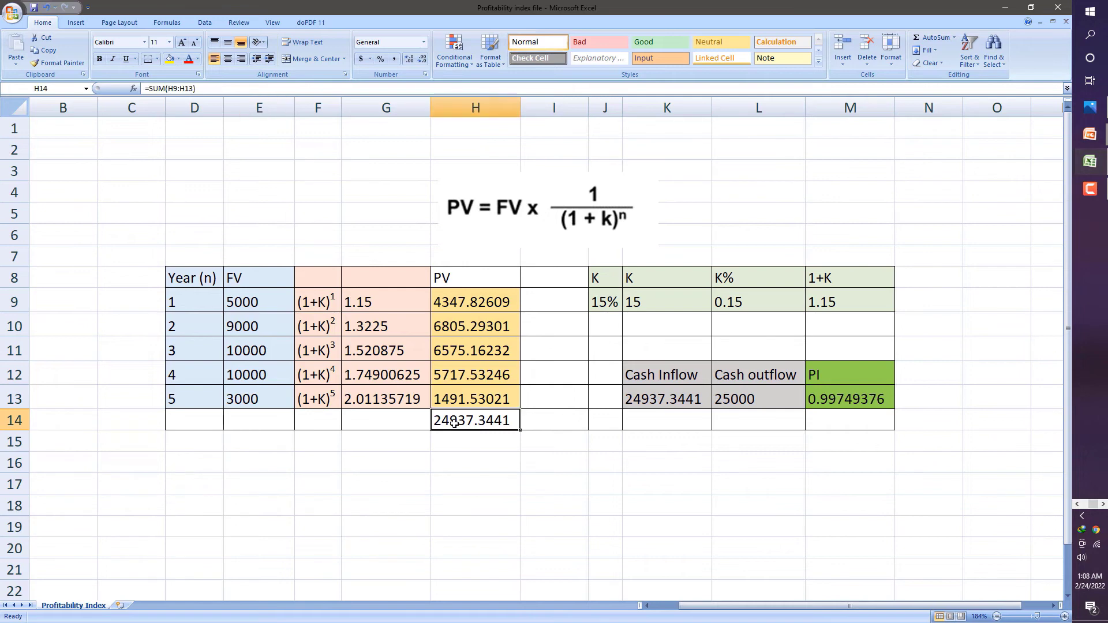
click(693, 376)
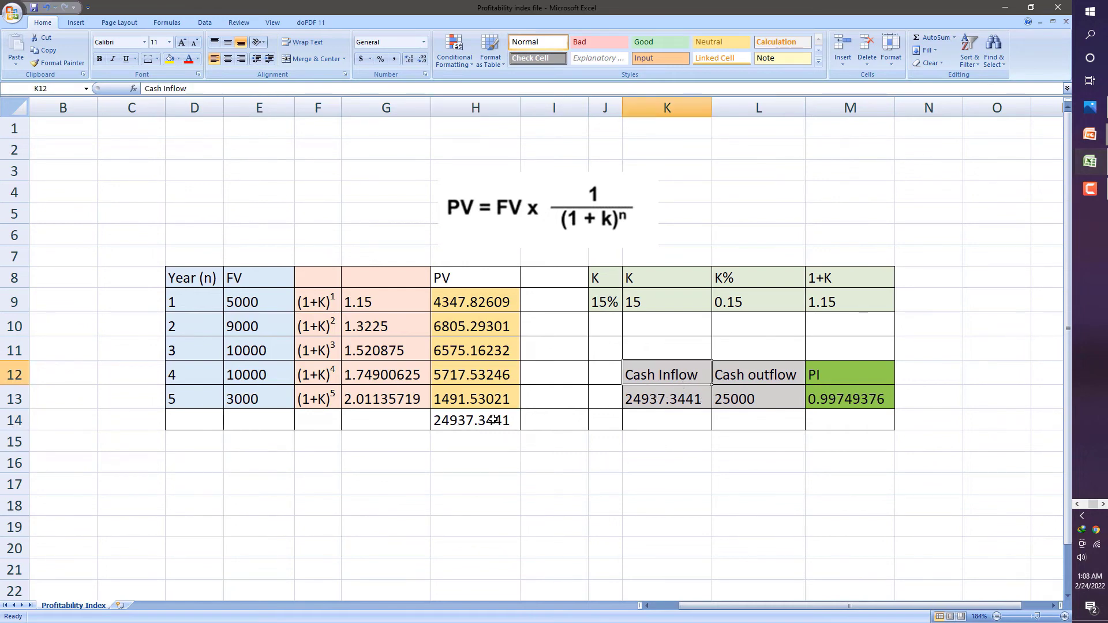
click(458, 421)
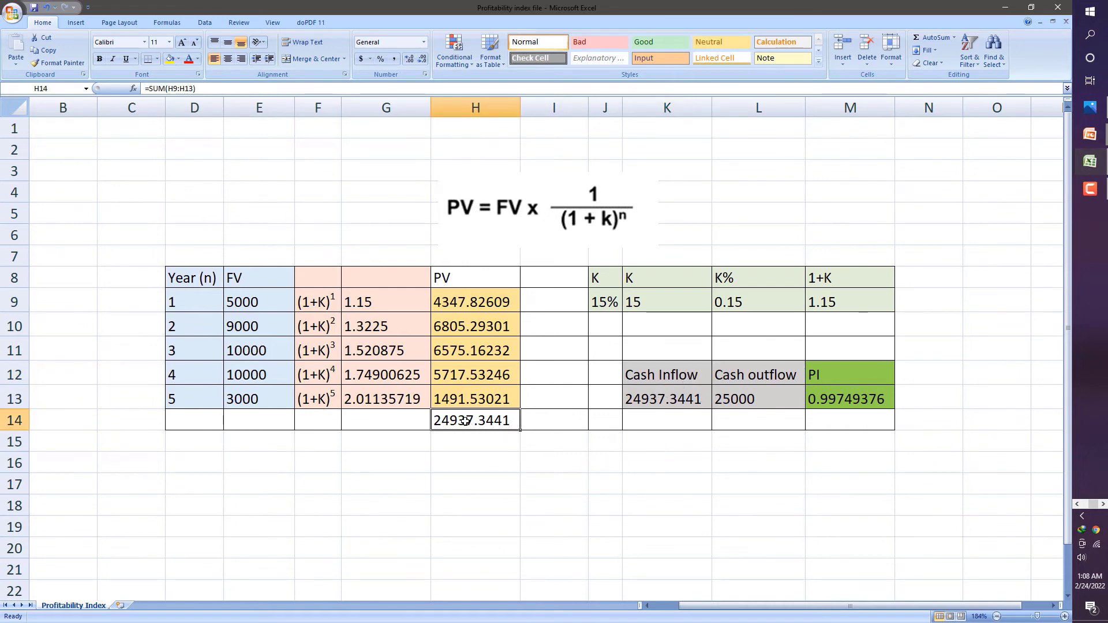
click(733, 402)
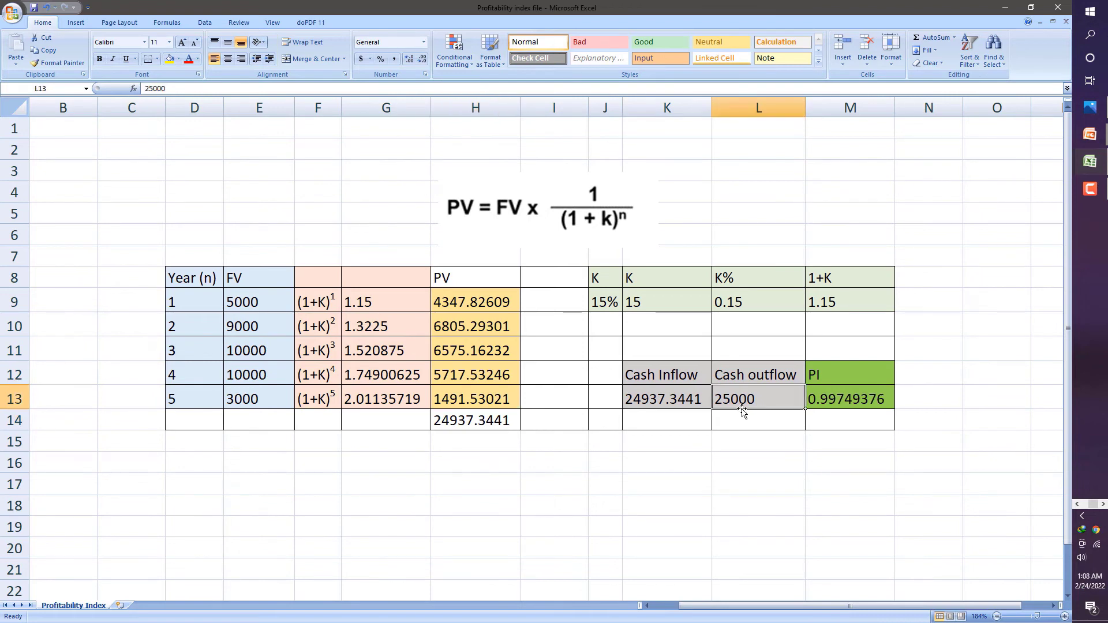
click(826, 374)
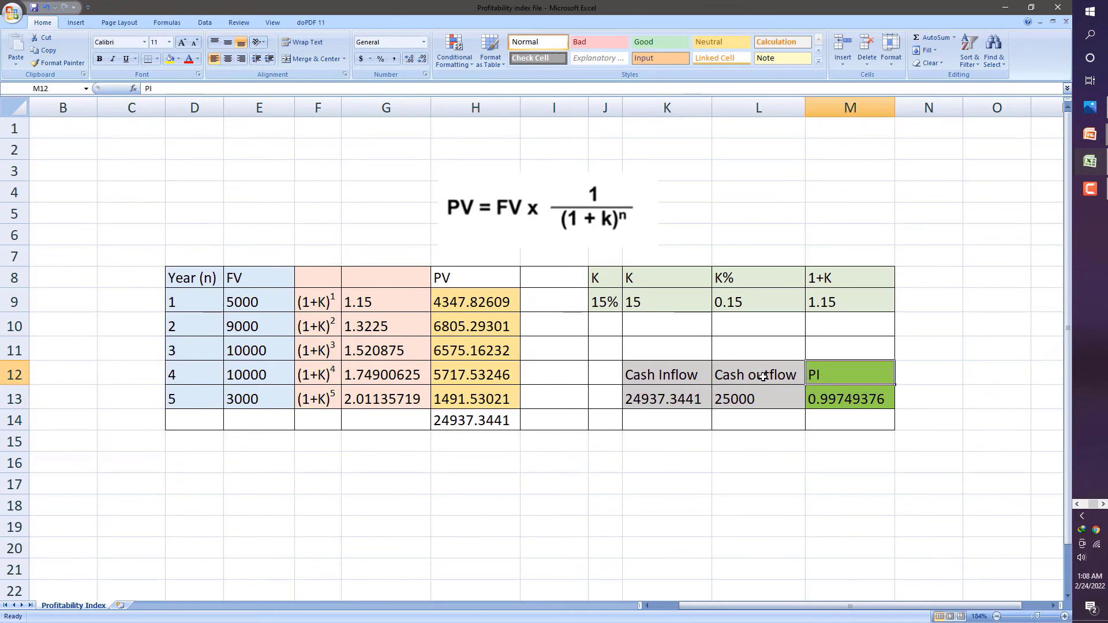
click(680, 376)
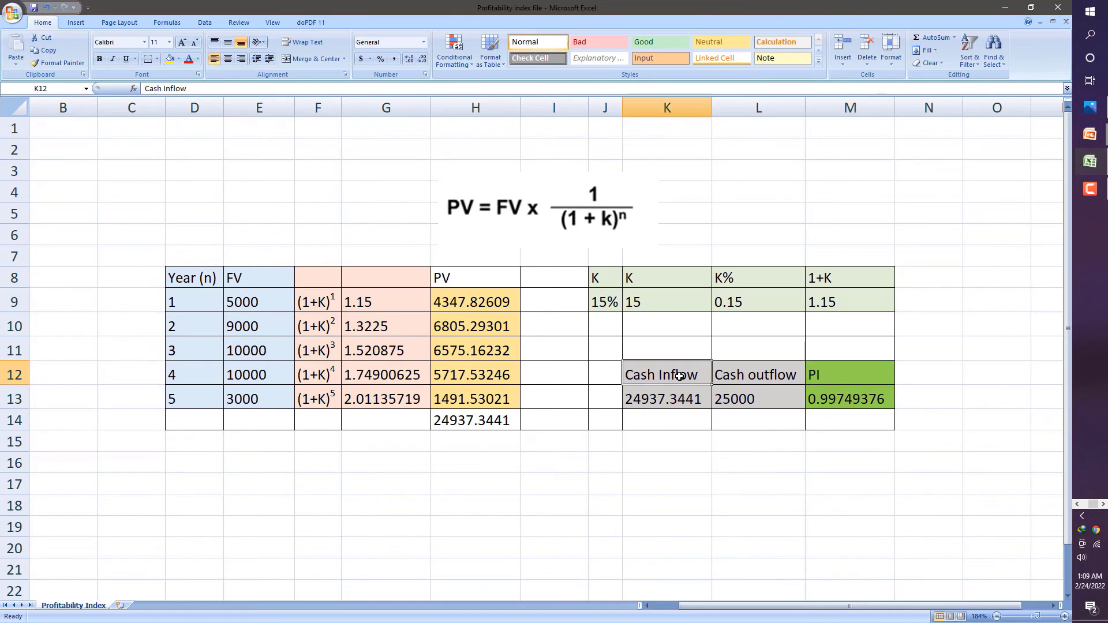
click(751, 373)
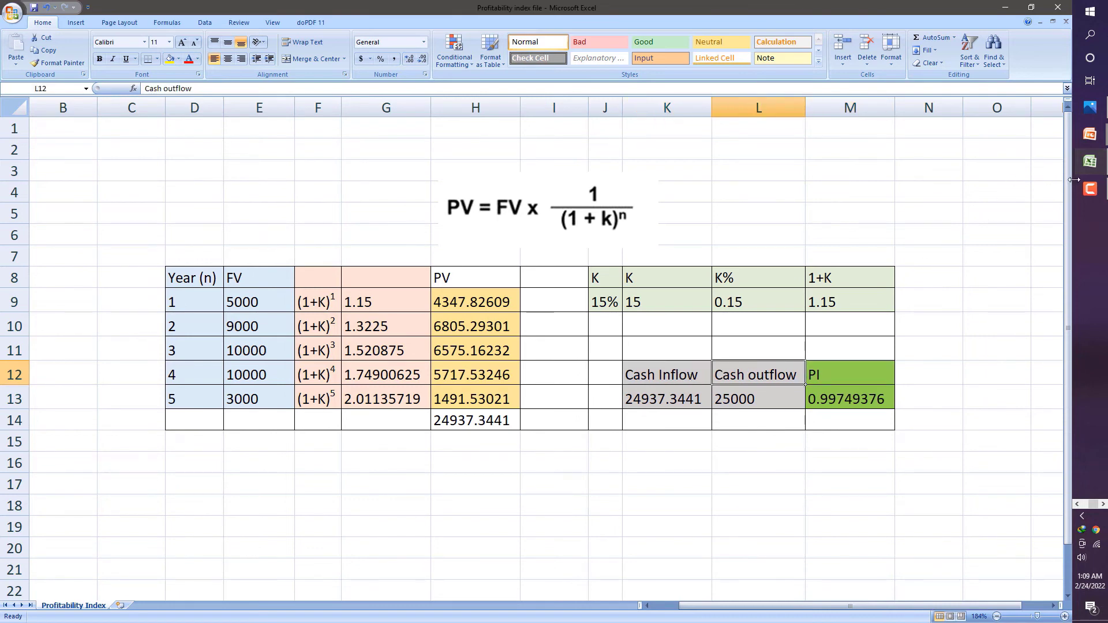
Step: Open the Profitability Index PI Part-4 presentation from the Profitability Index desktop folder in PowerPoint and read the profitability index formula on slide 3
click(1005, 7)
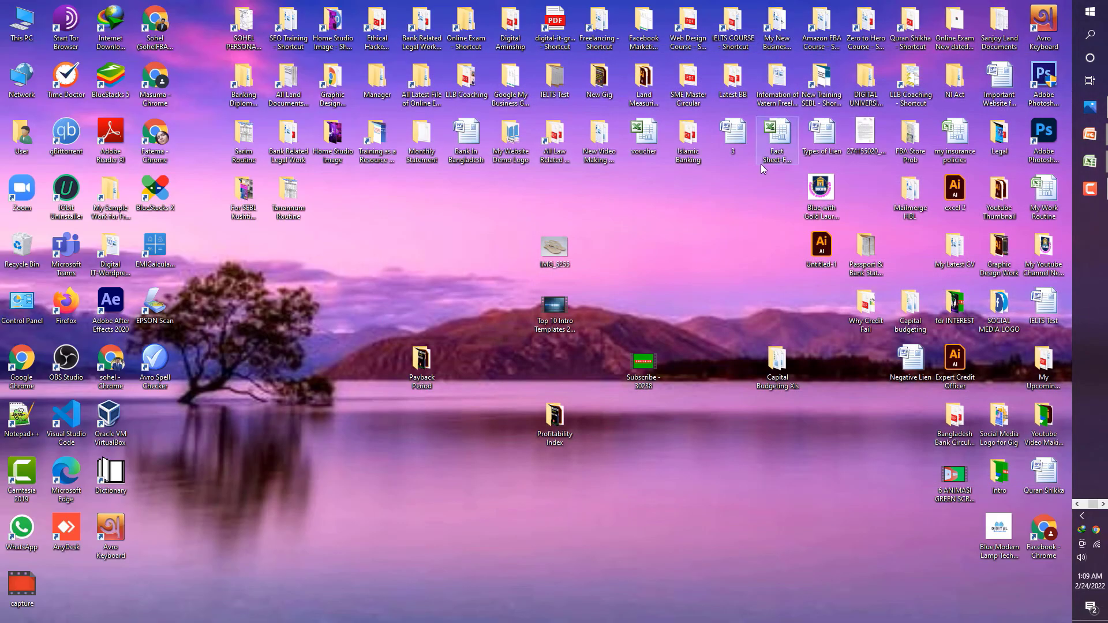
double_click(555, 419)
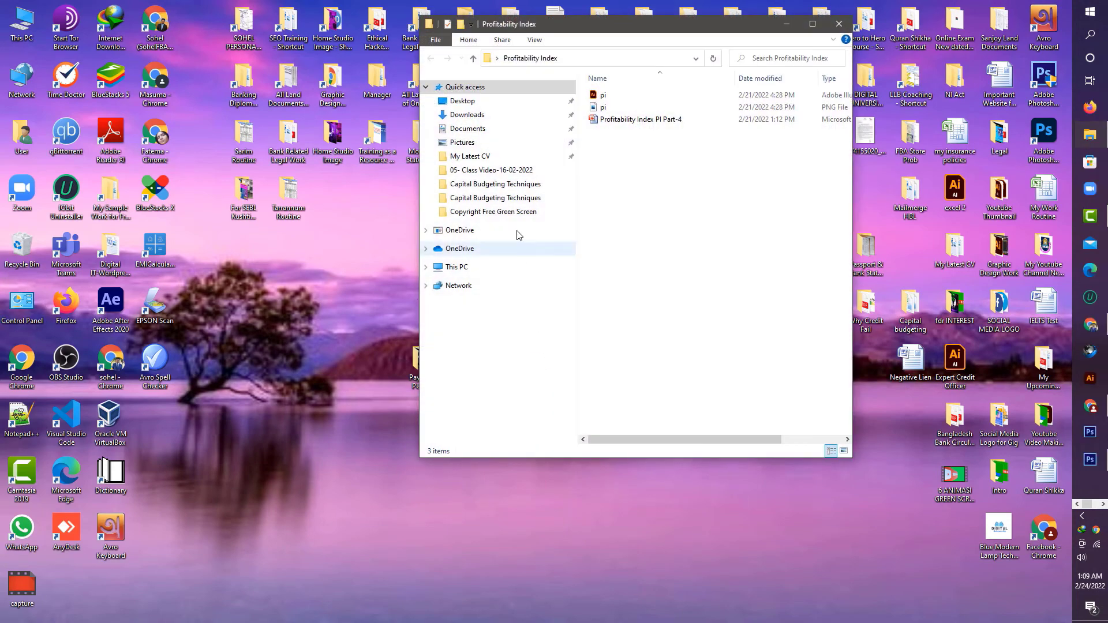
double_click(624, 119)
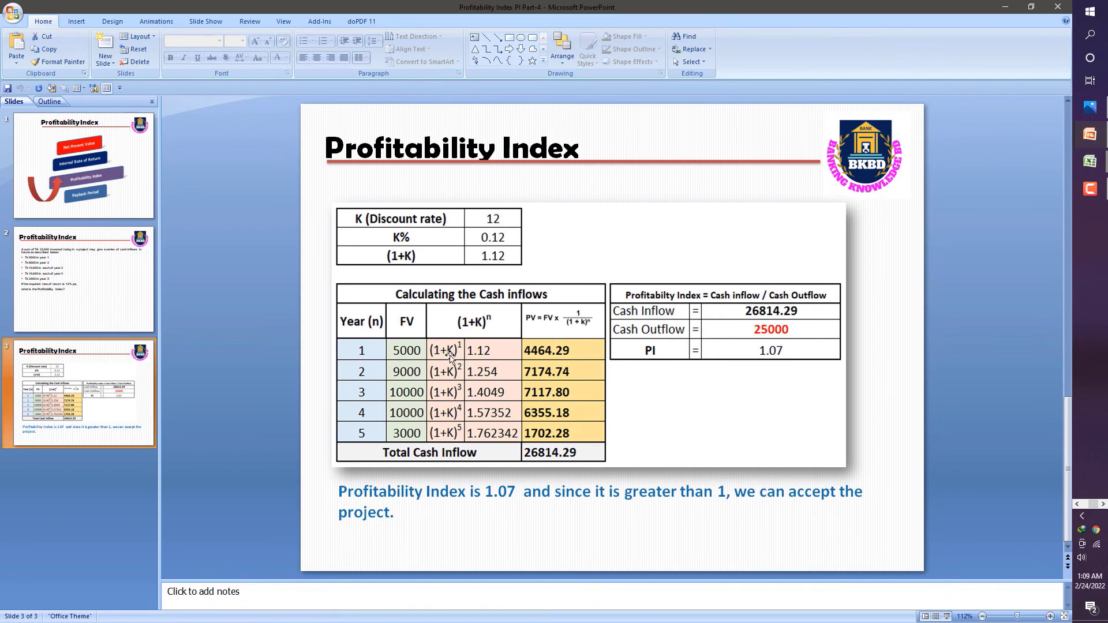
click(1006, 8)
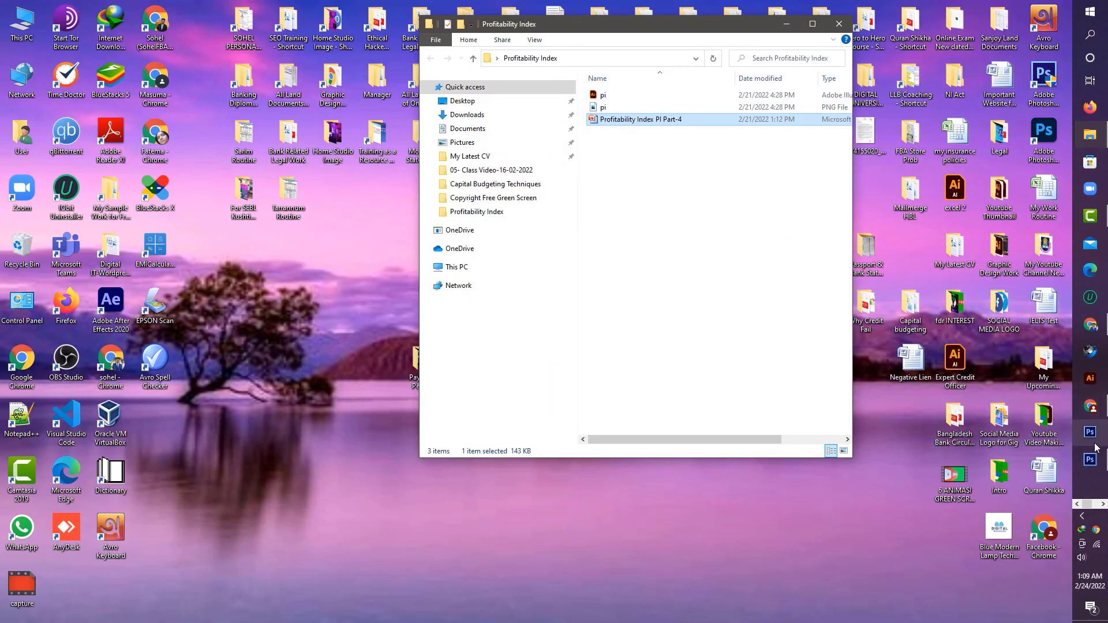
Step: Switch back to the Profitability index file in Excel and examine how the PI formula in M13 uses K13 and L13
click(1103, 504)
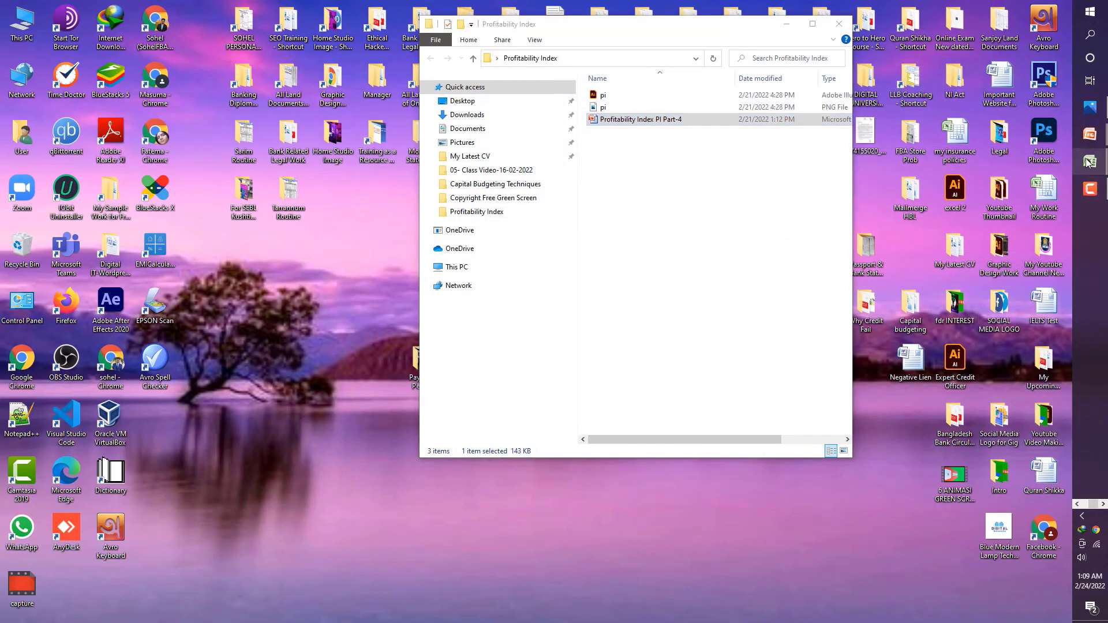
mouse_move(1087, 163)
click(1004, 211)
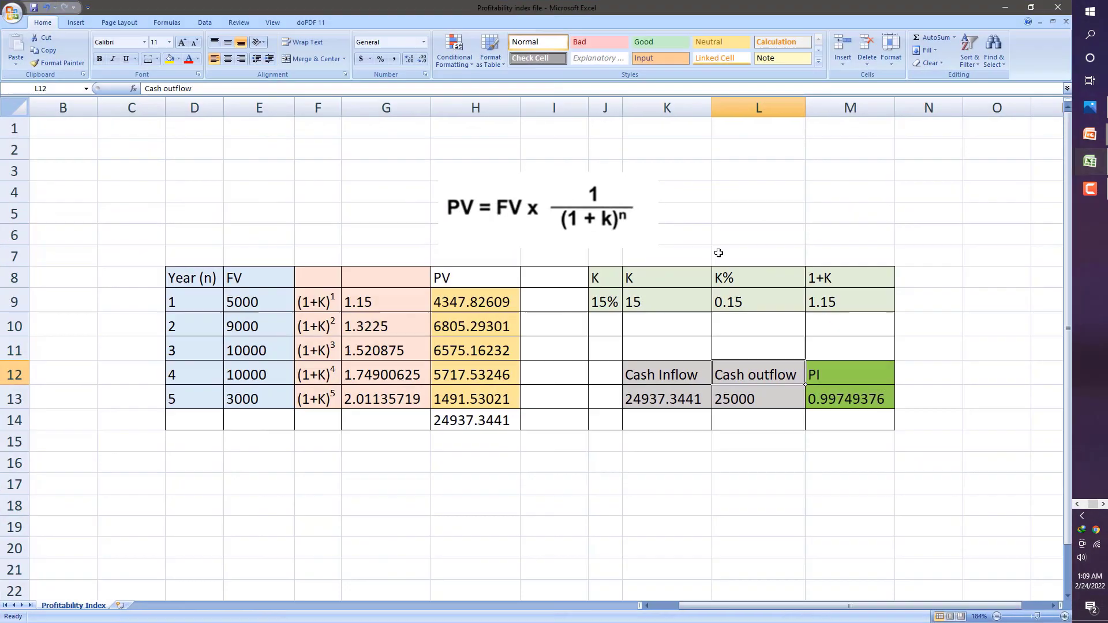
drag(688, 404, 720, 399)
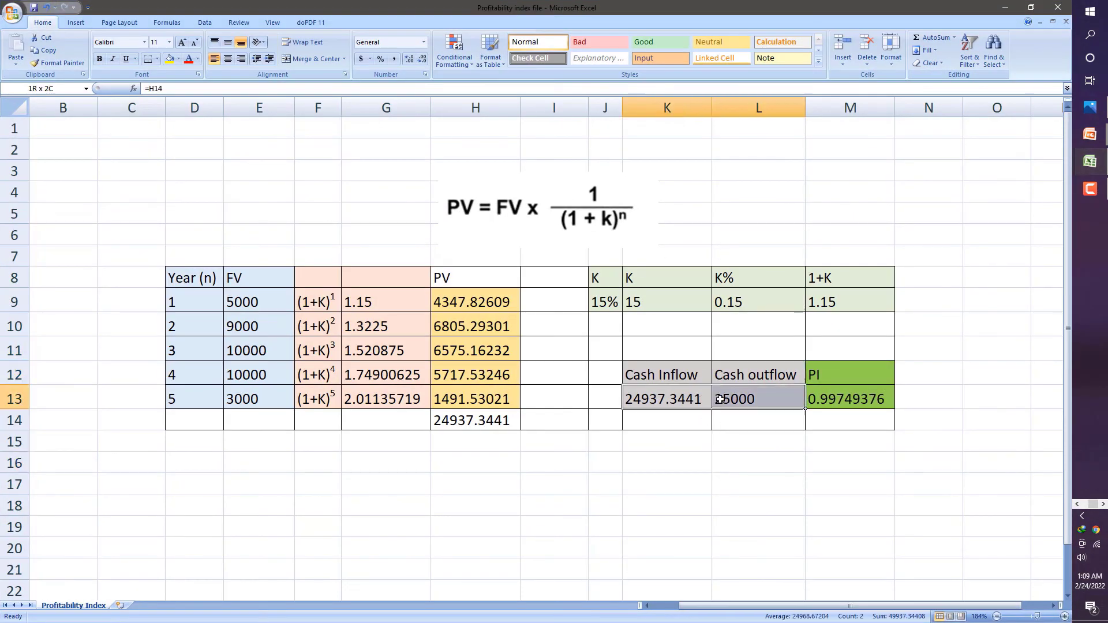
click(833, 400)
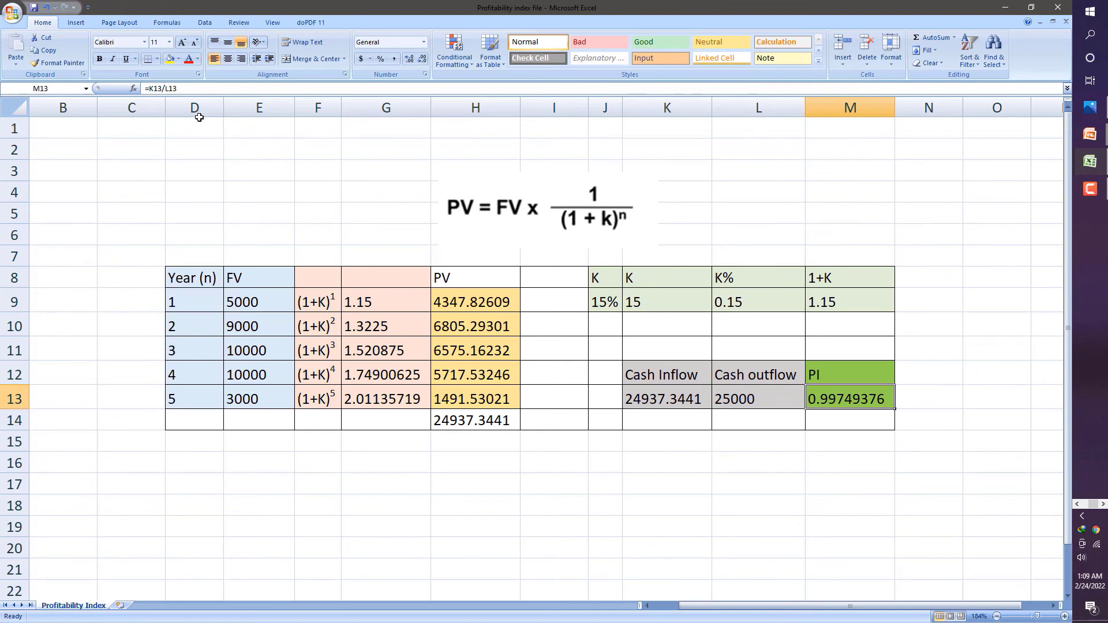
click(658, 398)
click(740, 400)
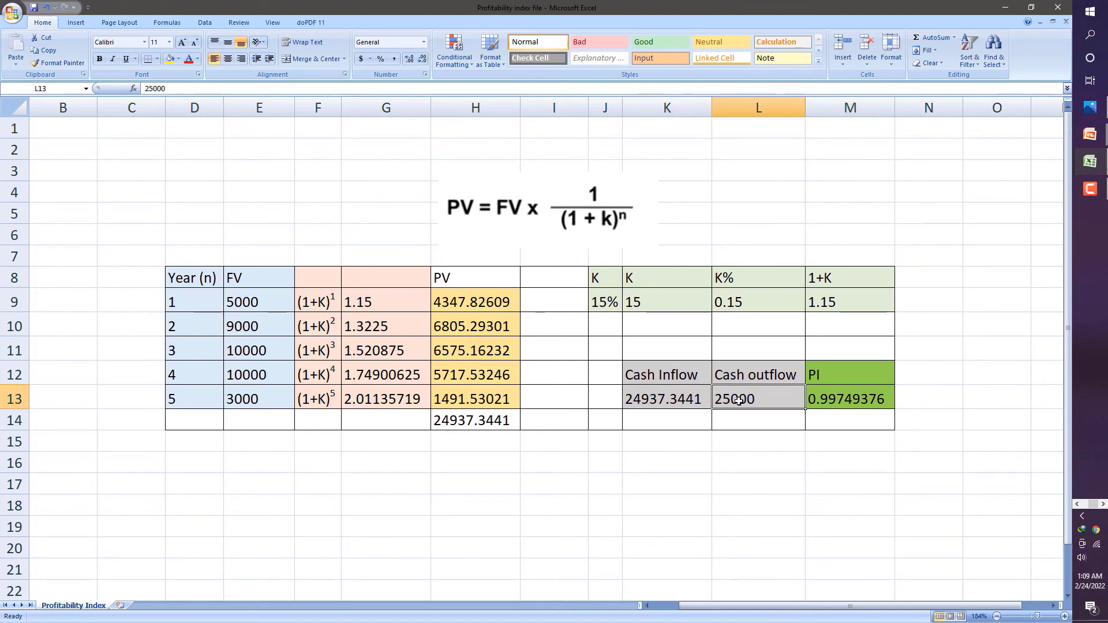
click(830, 400)
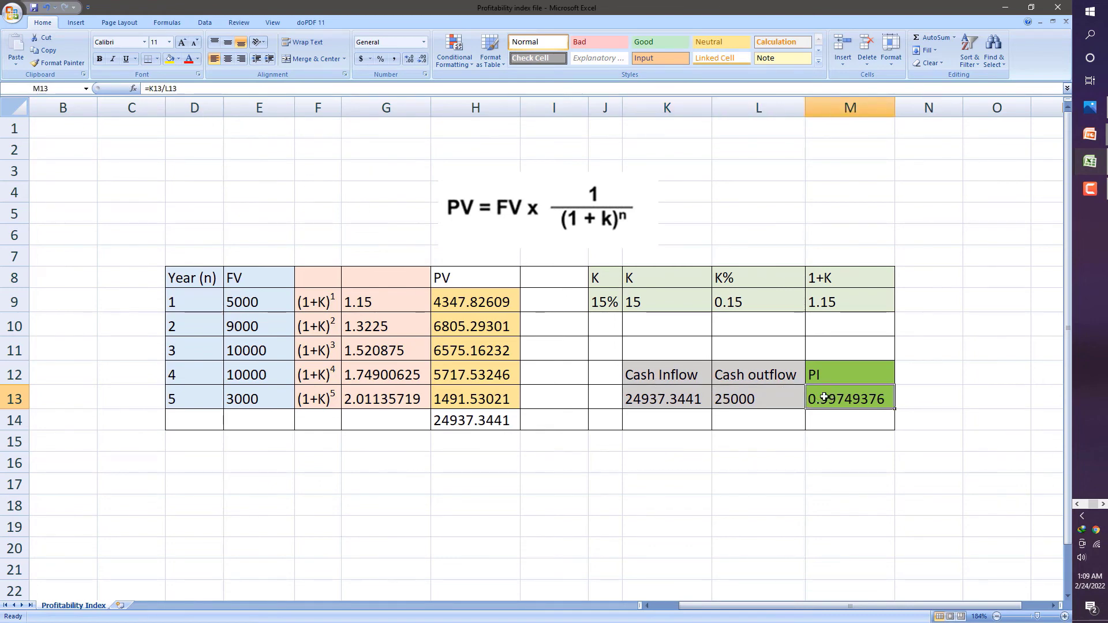
Step: Review the complete profitability index table in D8:M14 together with the PV formula picture above it
drag(202, 279, 870, 414)
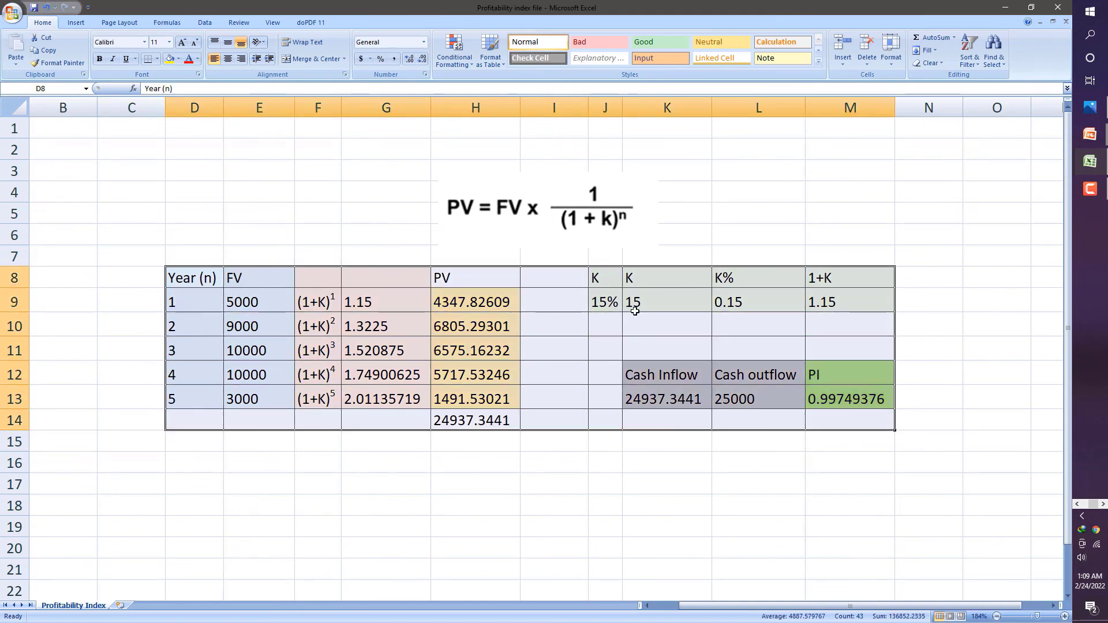
drag(185, 191, 860, 419)
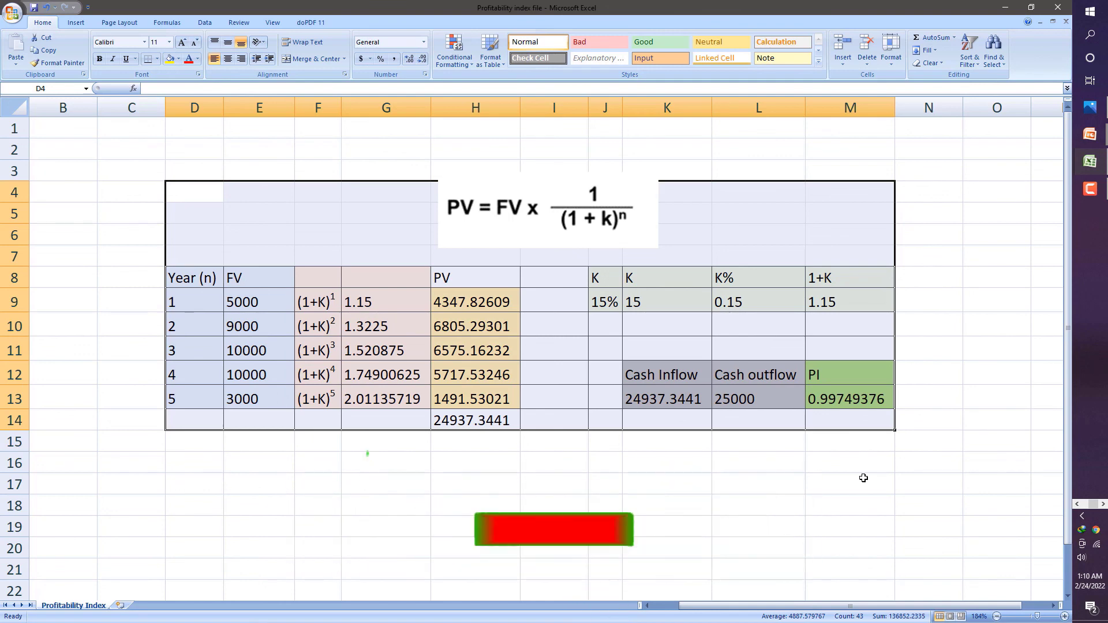
click(1090, 189)
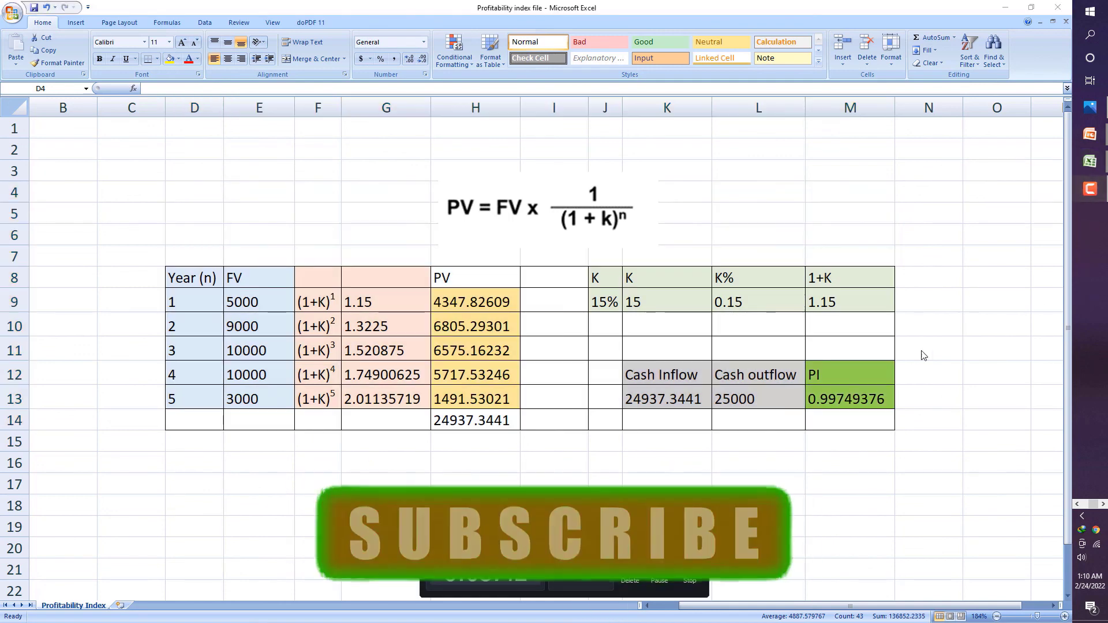